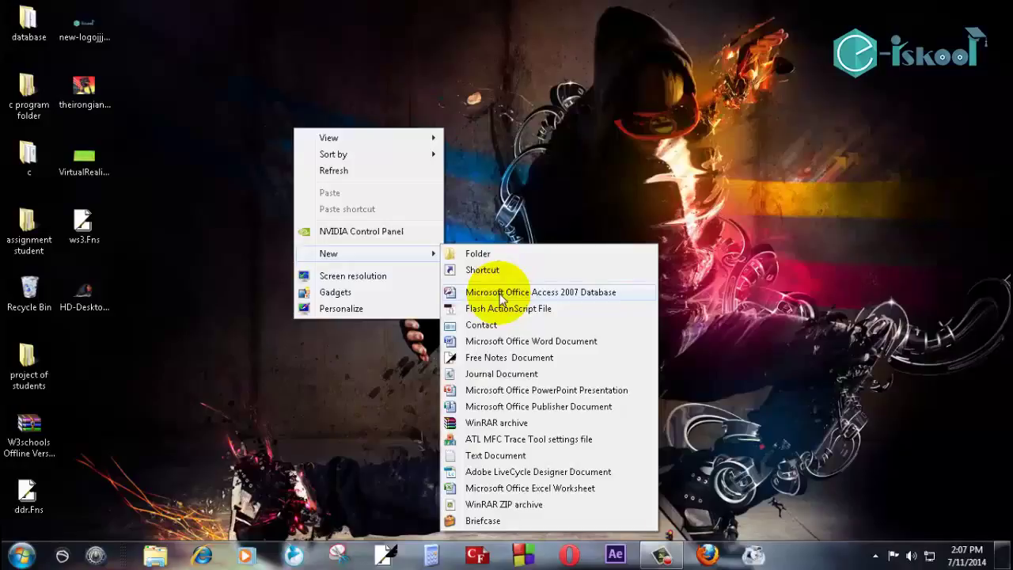
Create a blank Access 2007 database file named intro.accdb on the desktop and open it.
left_click(500, 295)
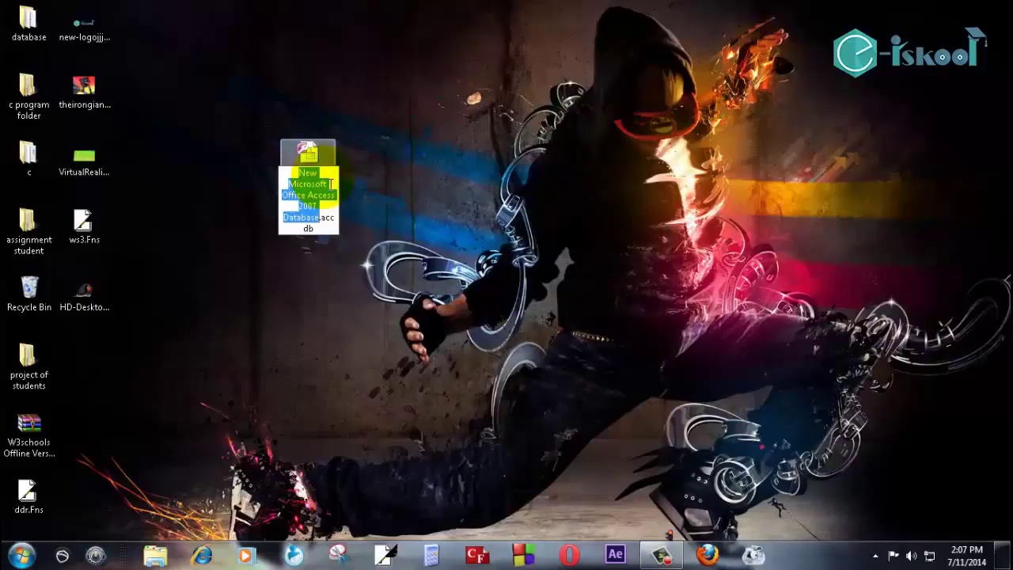
type("intro")
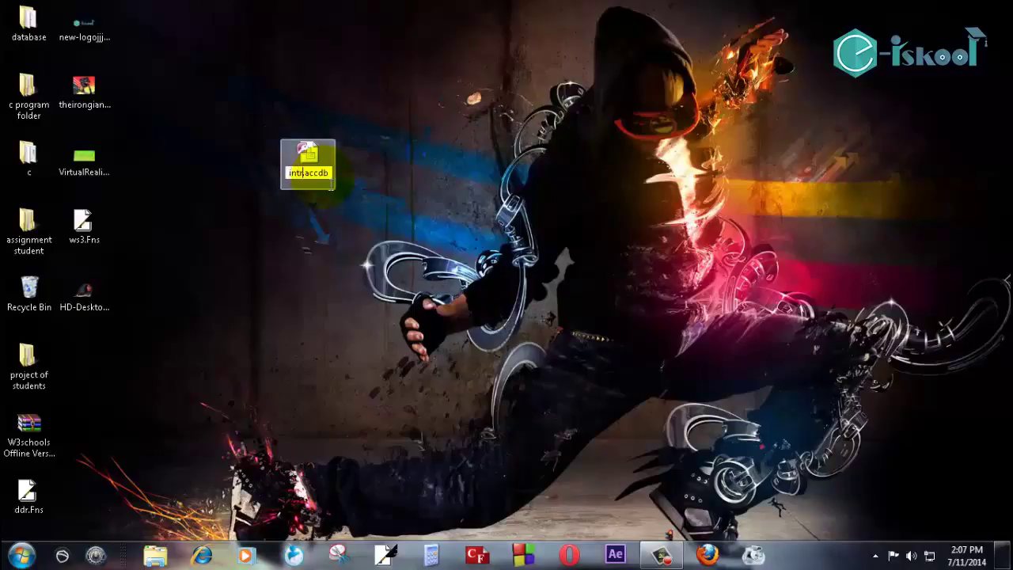
type(".")
left_click(332, 183)
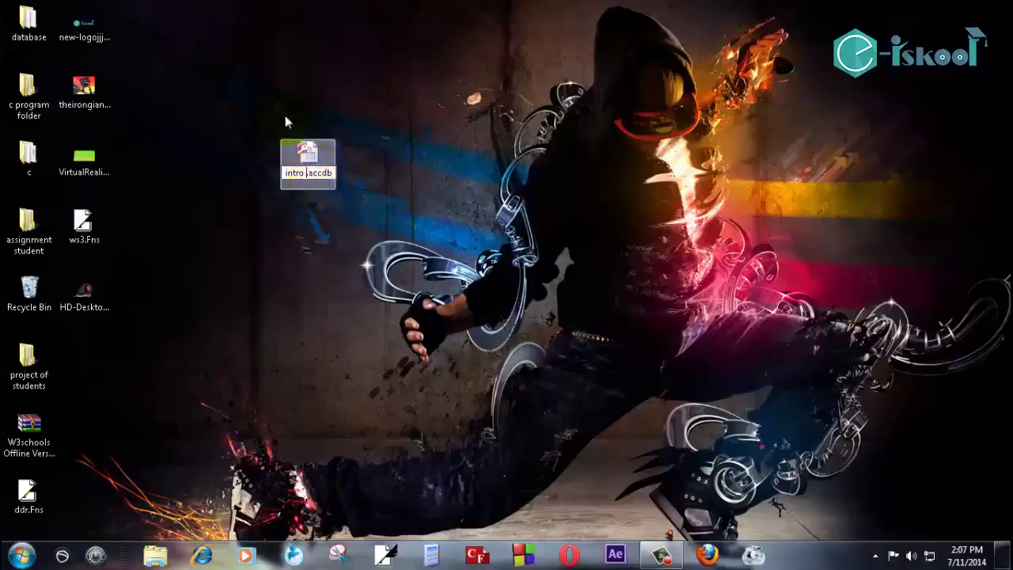
left_click(289, 121)
left_click(305, 158)
double_click(307, 158)
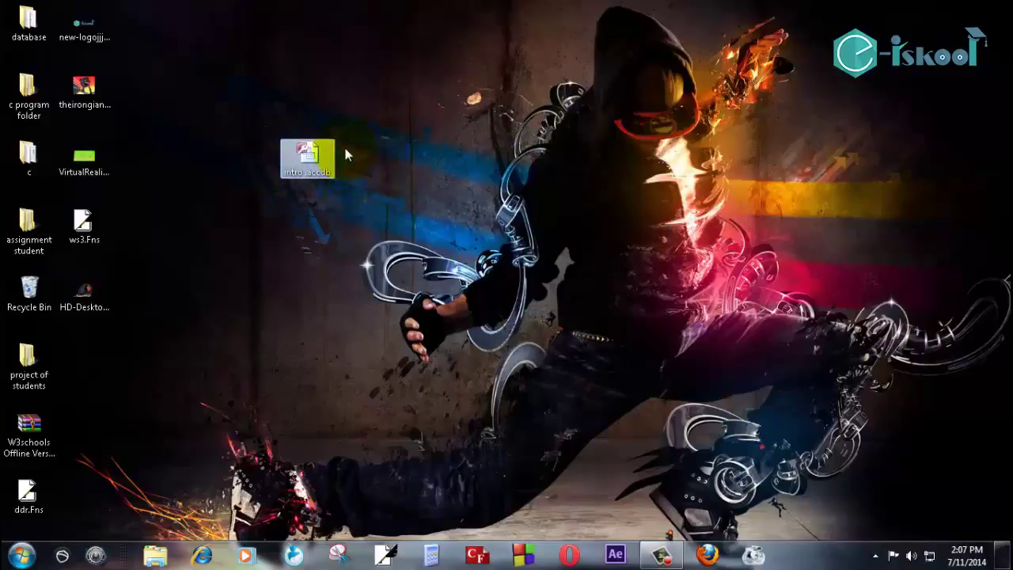
left_click(307, 159)
double_click(315, 158)
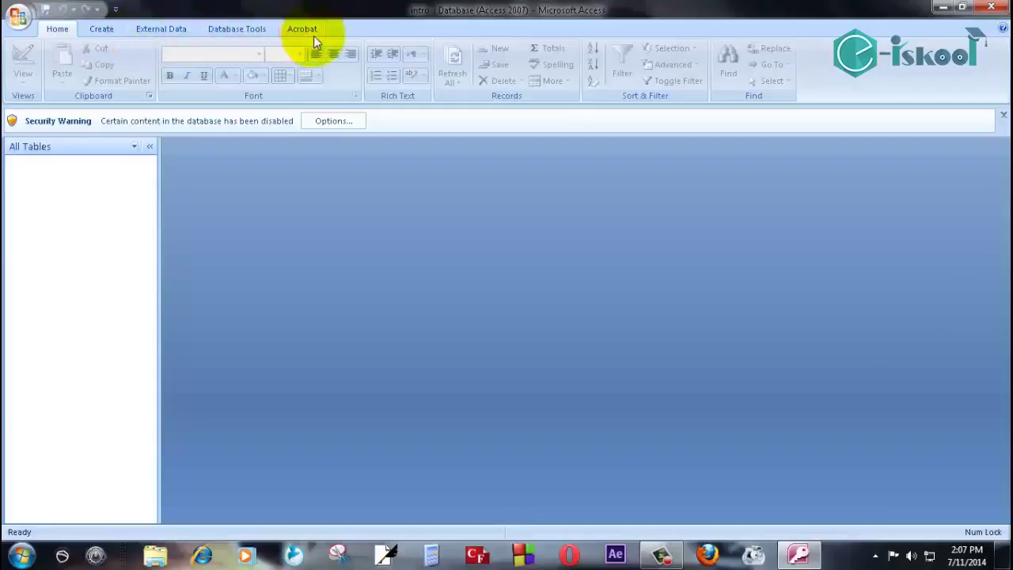
Switch the ribbon to the Create tab to show the table-creation commands.
left_click(100, 31)
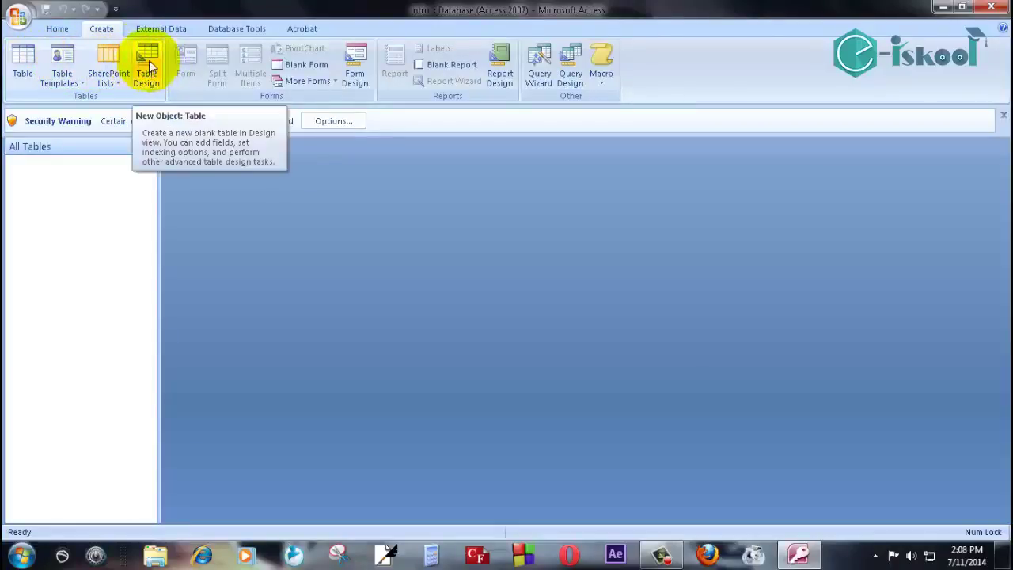
Start a new table, Table1, in Table Design view.
left_click(147, 63)
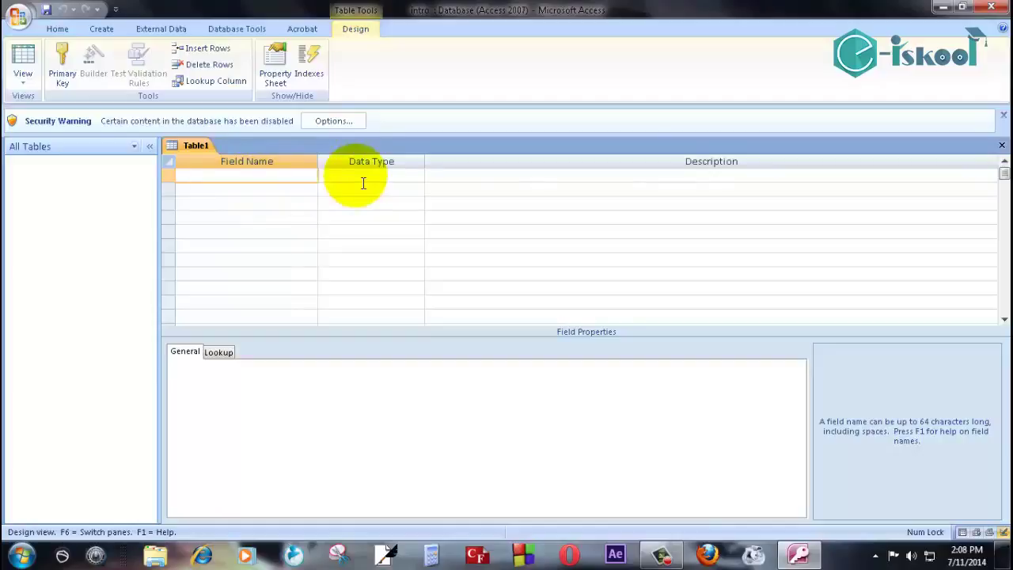
Name the first field ID, leaving it on the default Text data type.
left_click(268, 178)
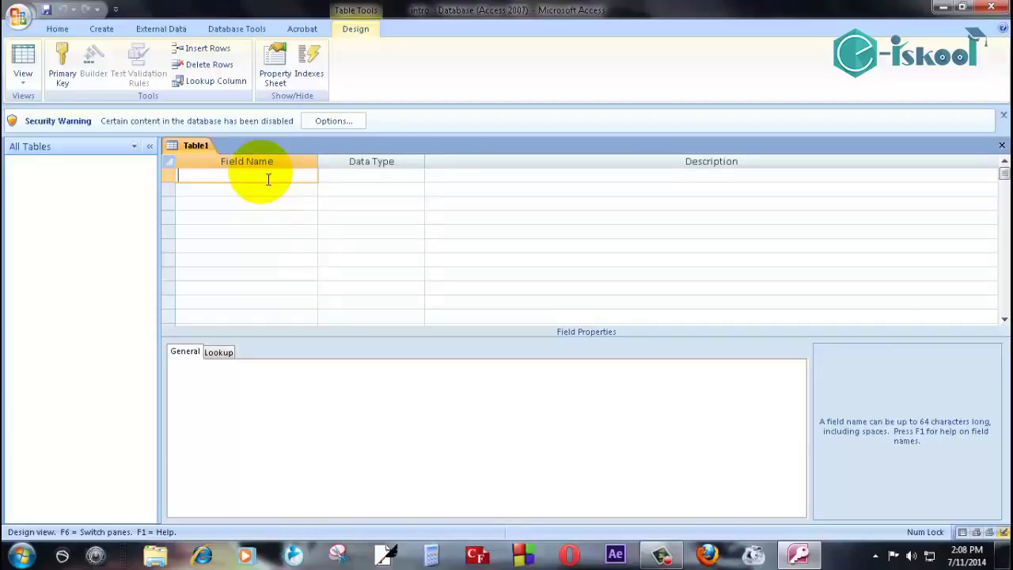
type("ID")
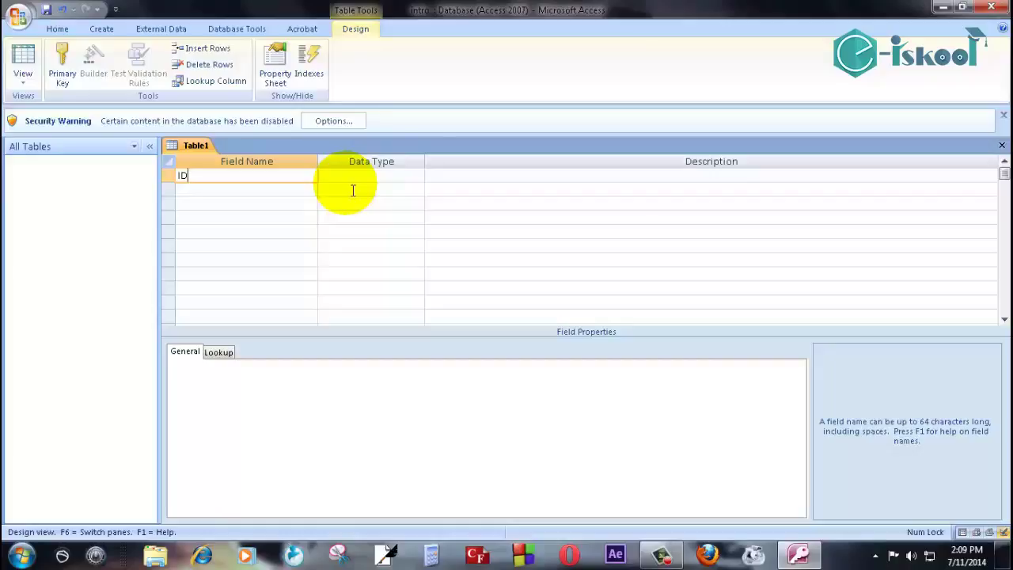
left_click(405, 177)
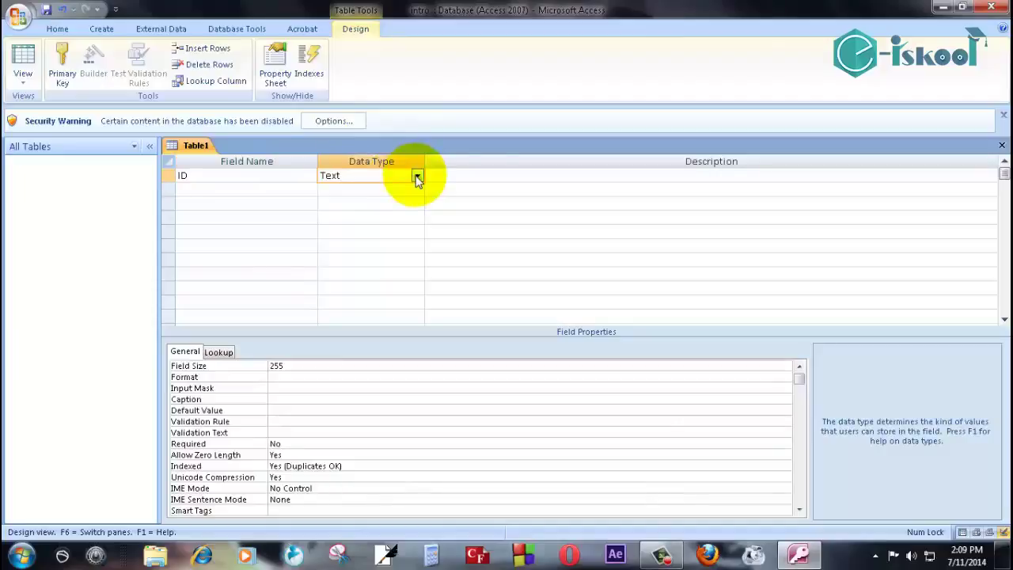
Change the ID field's data type from Text to AutoNumber.
left_click(417, 177)
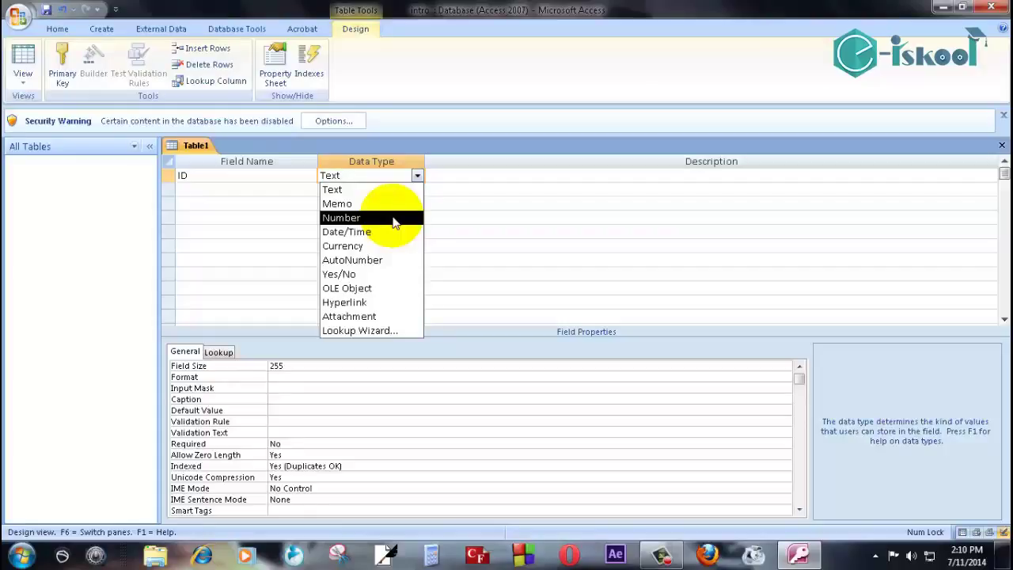
left_click(389, 261)
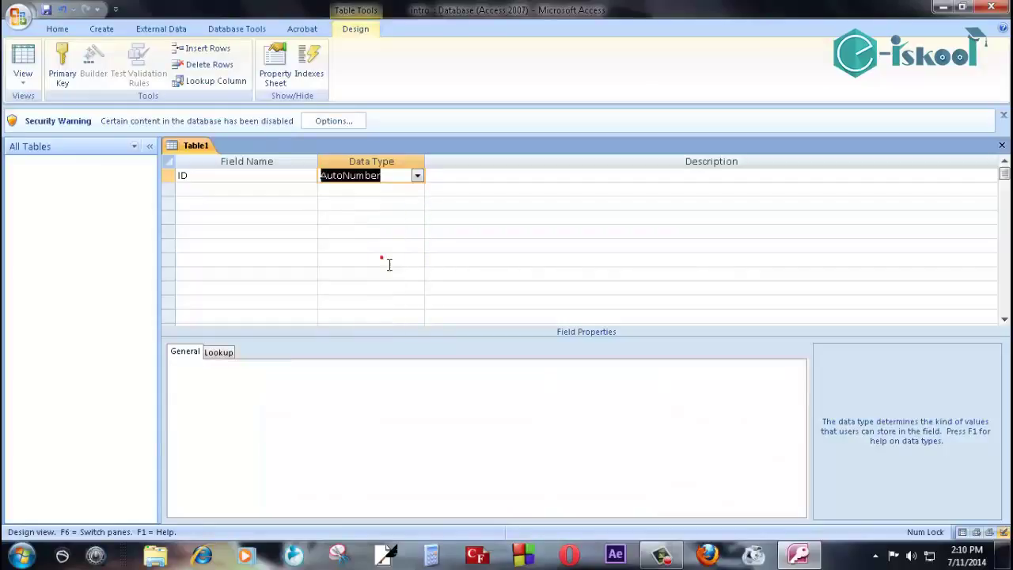
left_click(221, 192)
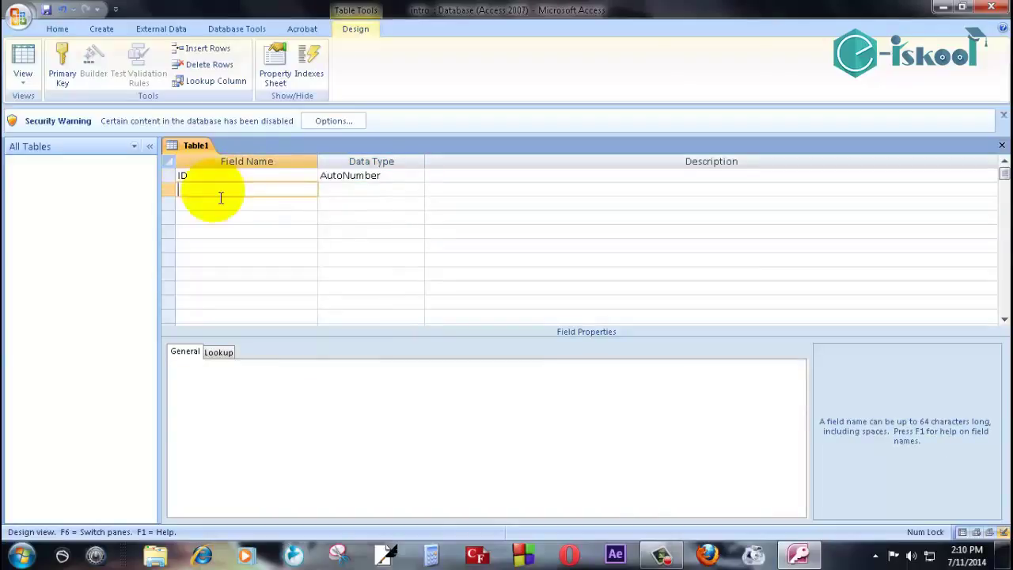
Add FirstName, LastName and Sec fields, each with the default Text data type.
type("FirstName")
left_click(343, 197)
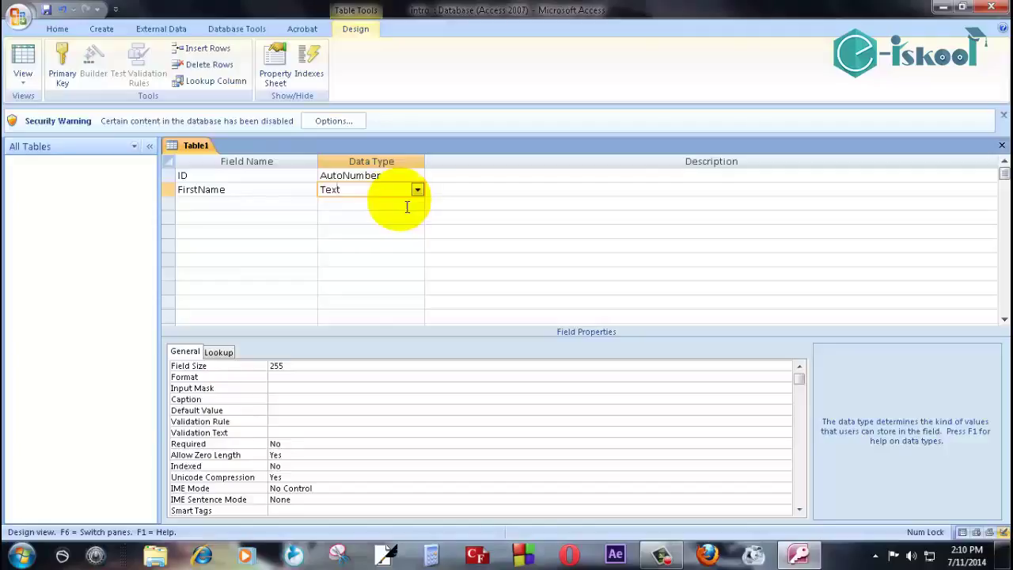
left_click(253, 208)
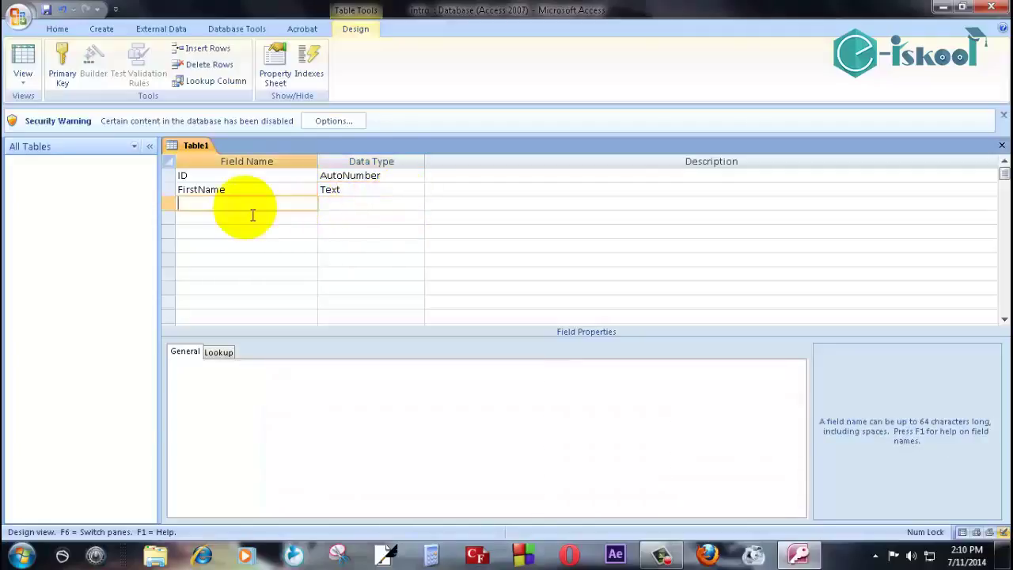
type("La")
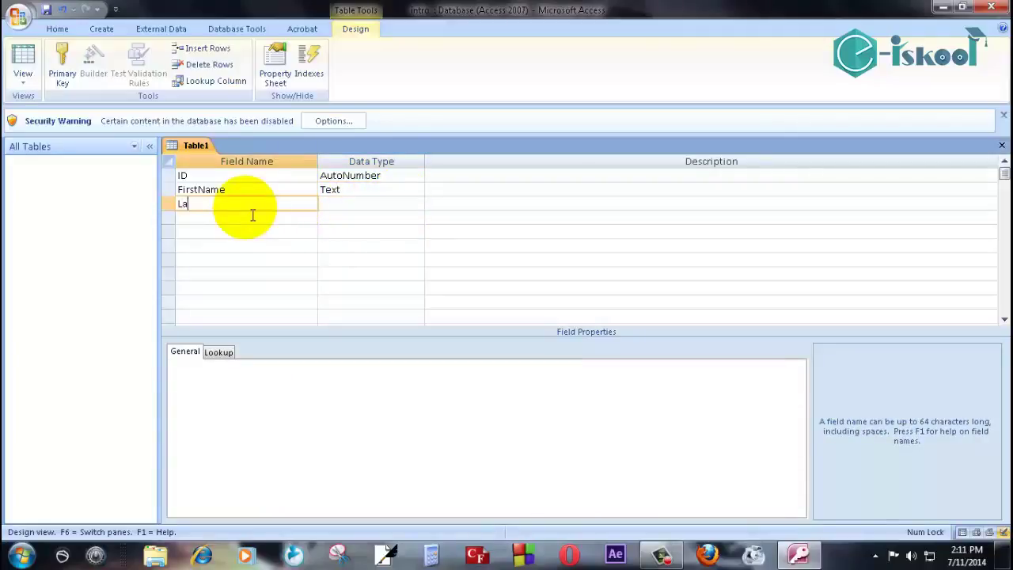
type("stName")
left_click(365, 206)
left_click(195, 222)
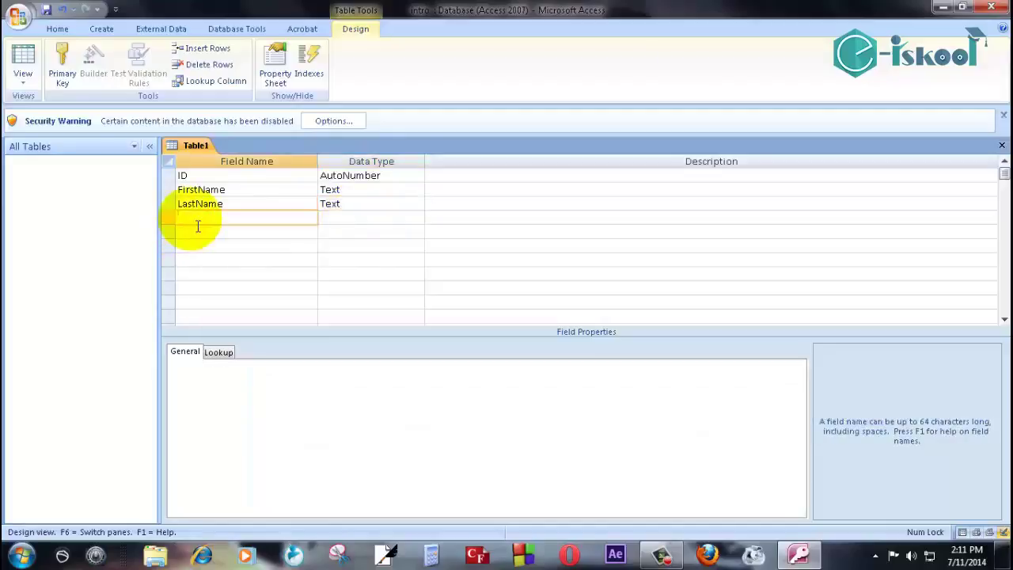
type("Sec")
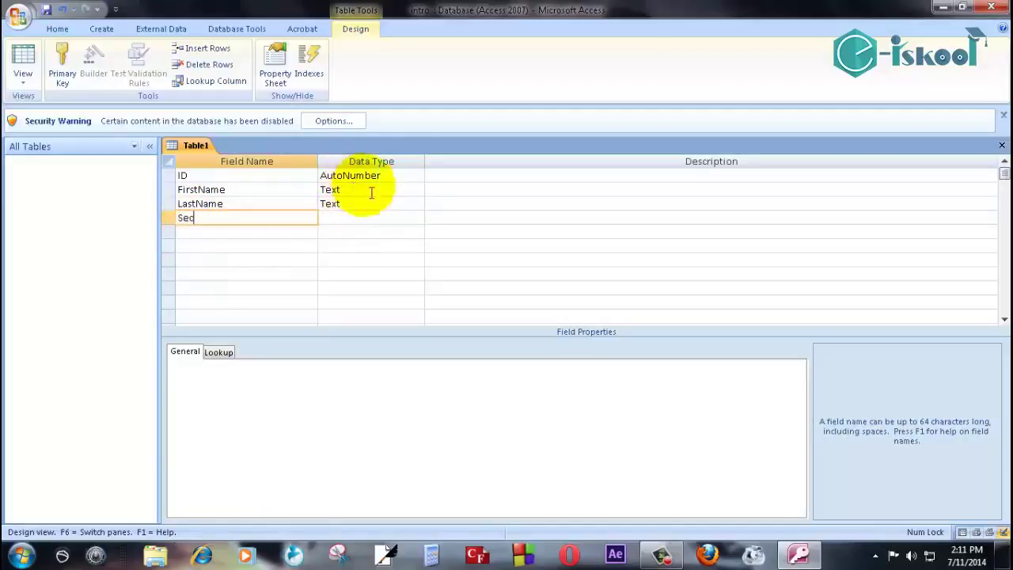
left_click(372, 220)
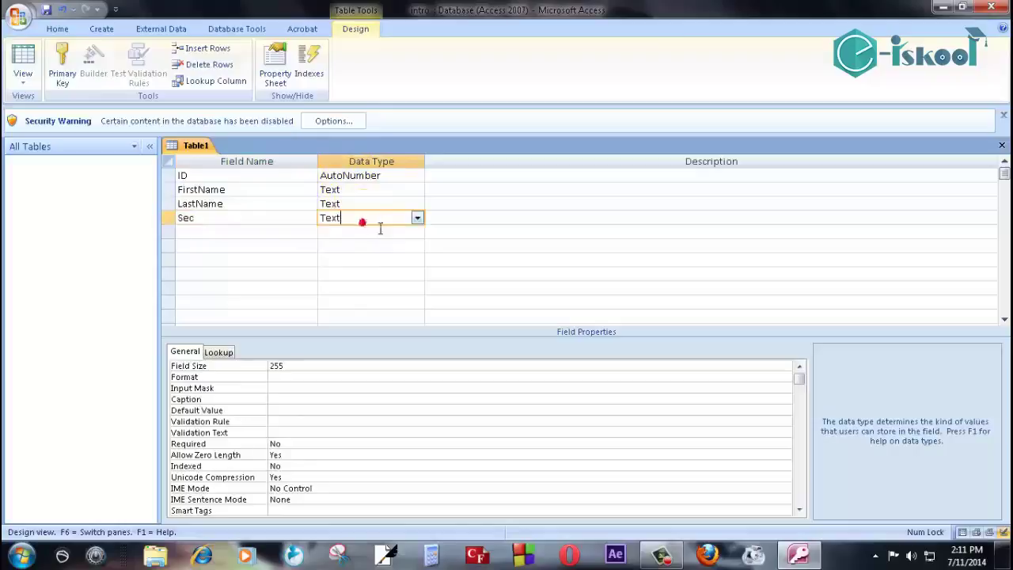
left_click(229, 242)
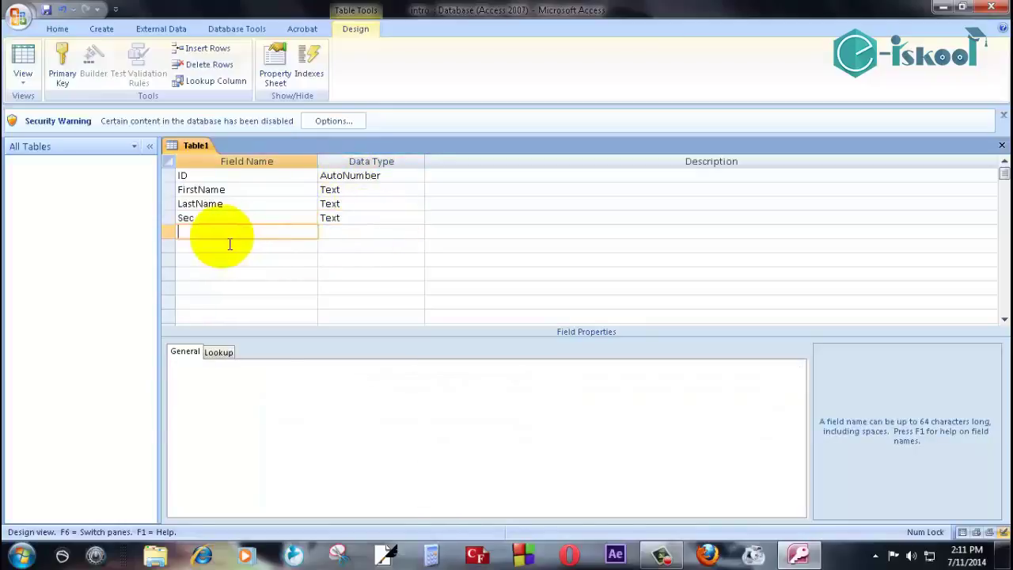
Add a PhoneNo field with the Number data type.
type("PhoneNo")
left_click(417, 232)
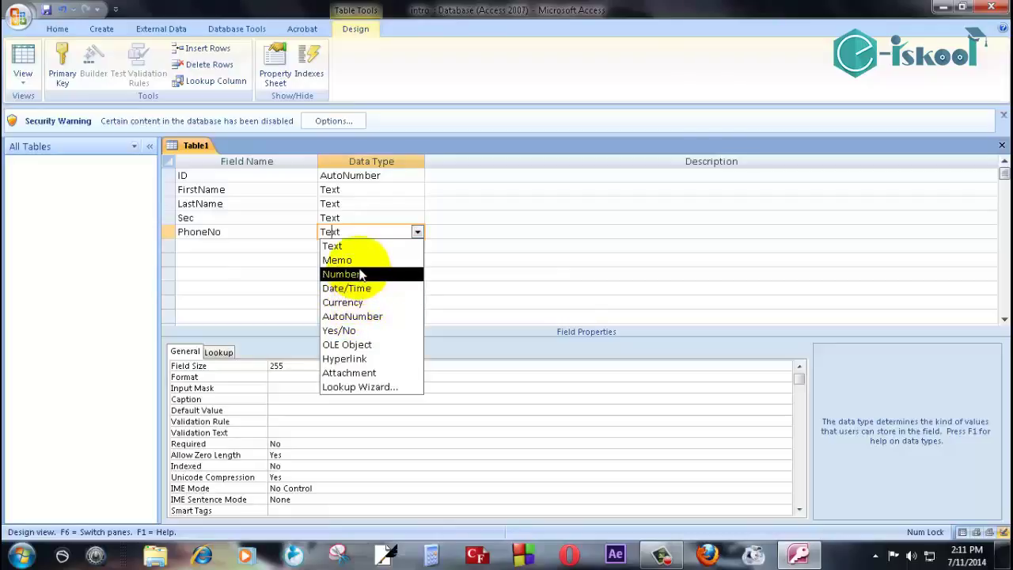
left_click(360, 274)
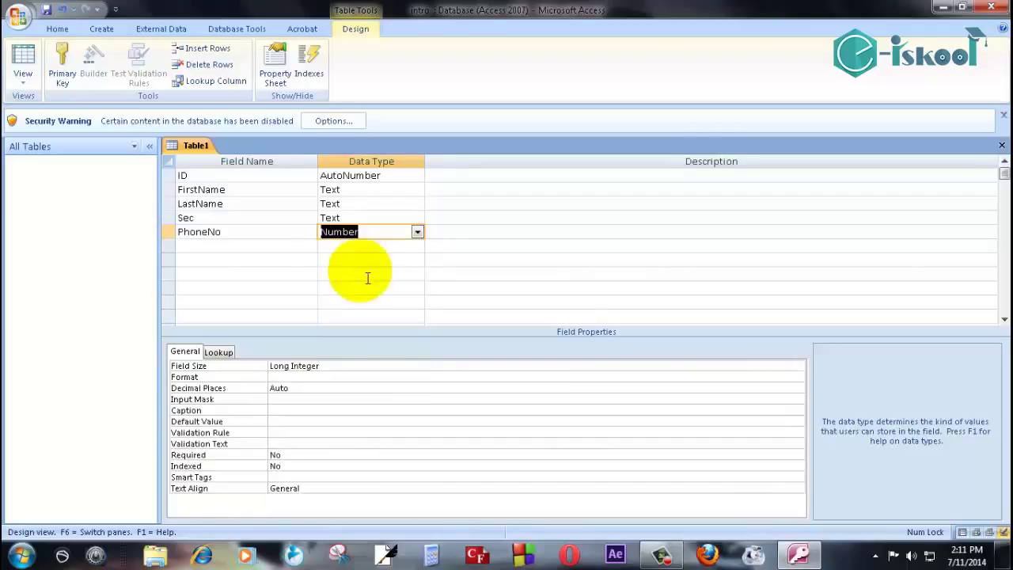
left_click(222, 250)
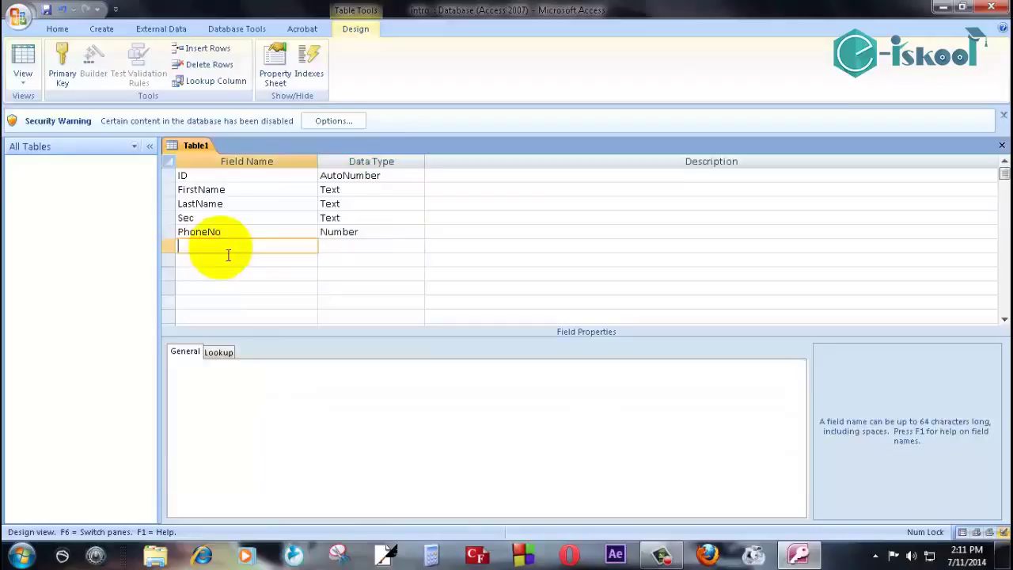
Add a Class field with the Number data type.
type("Class")
left_click(417, 246)
left_click(362, 288)
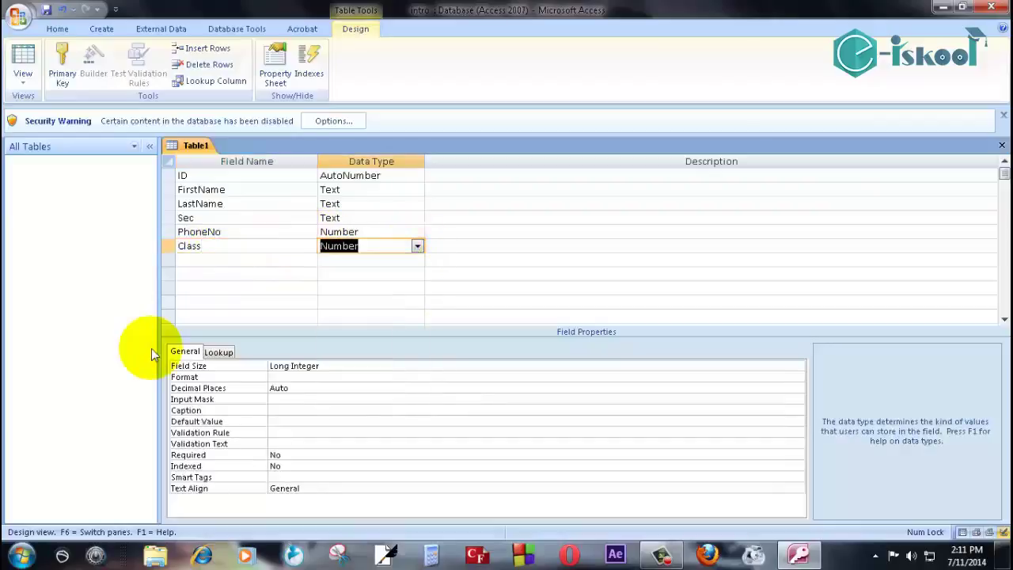
left_click(190, 263)
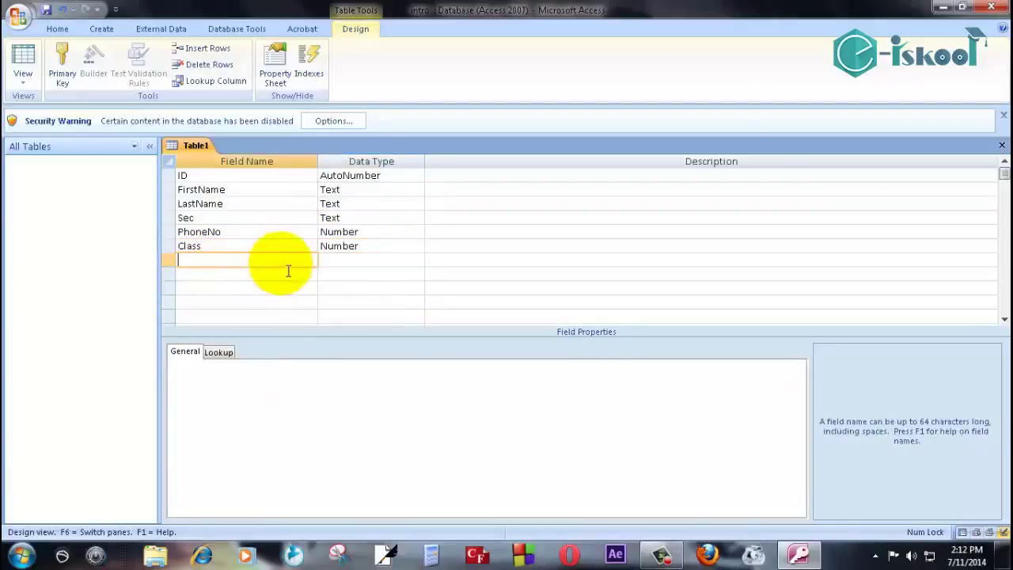
Add a Count field and set its data type to Number.
type("Count")
left_click(396, 261)
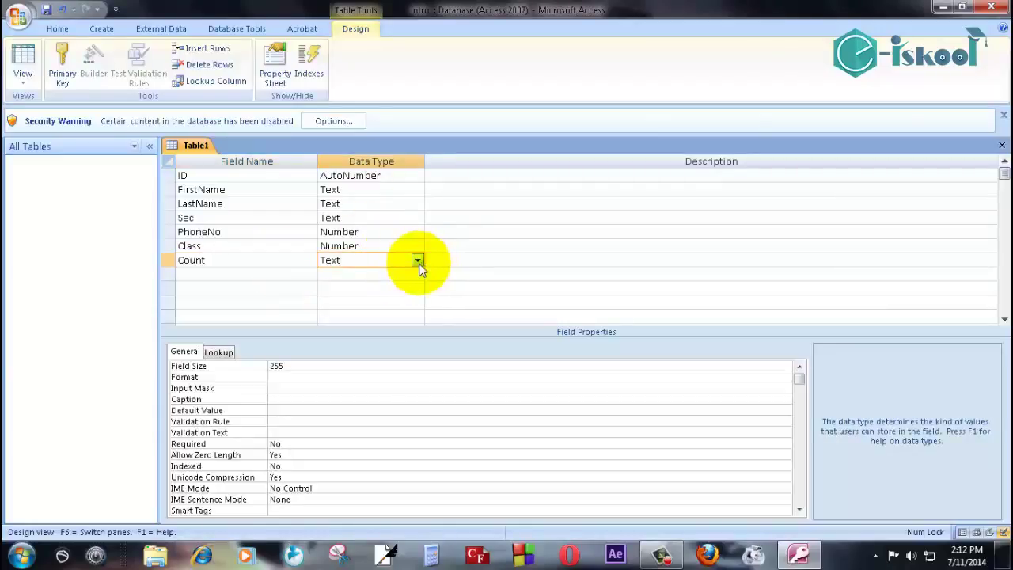
left_click(417, 261)
left_click(352, 344)
left_click(417, 261)
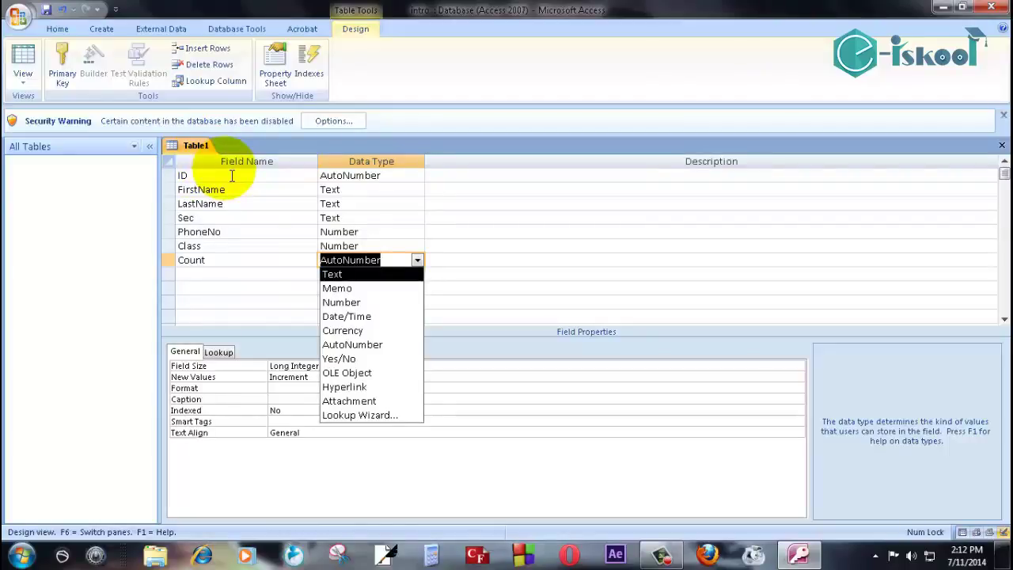
key("Down")
key("Down")
key("Return")
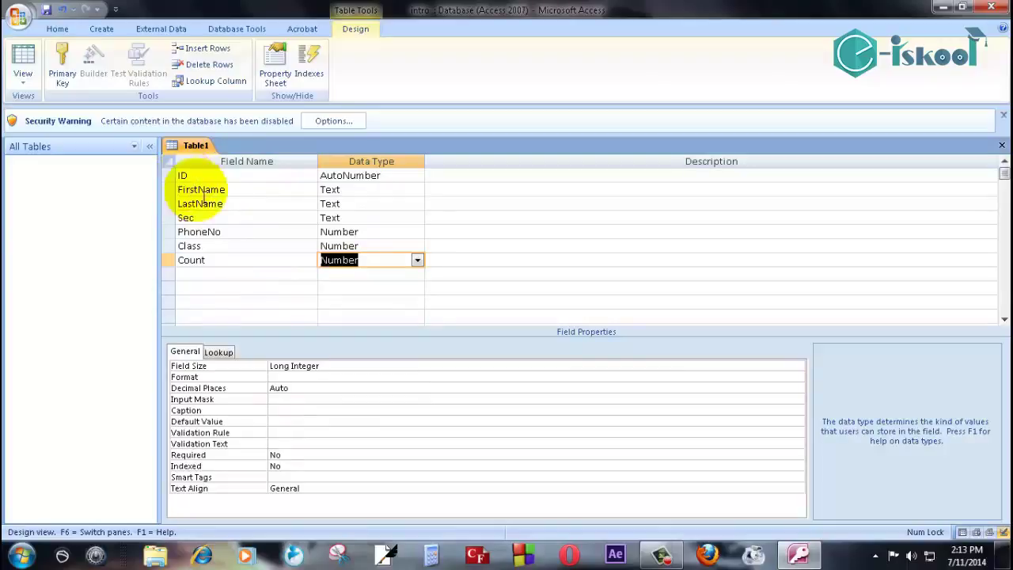
Replace the field name Count with EmailId and set its data type to Hyperlink.
left_click(222, 264)
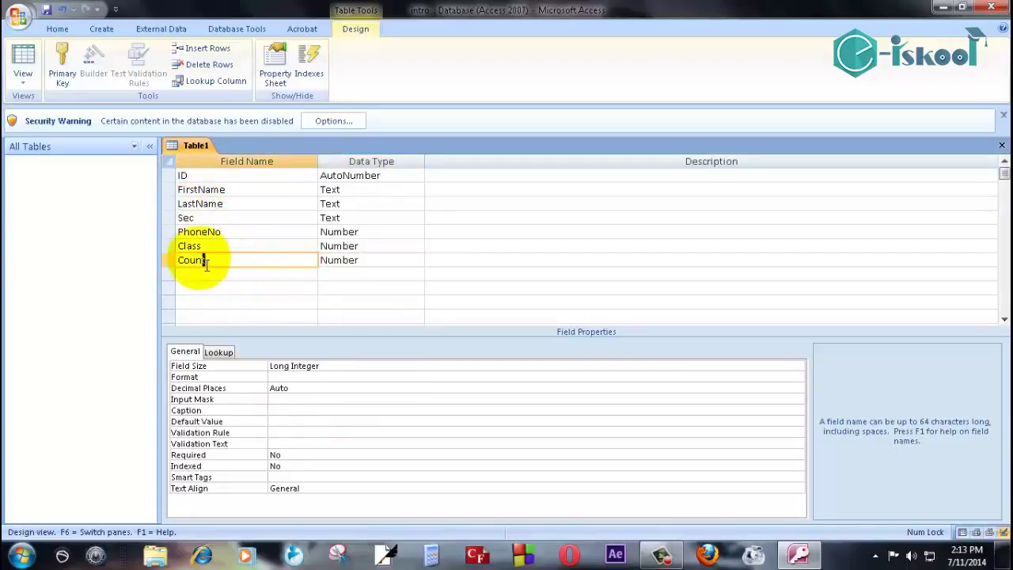
double_click(184, 262)
key("BackSpace")
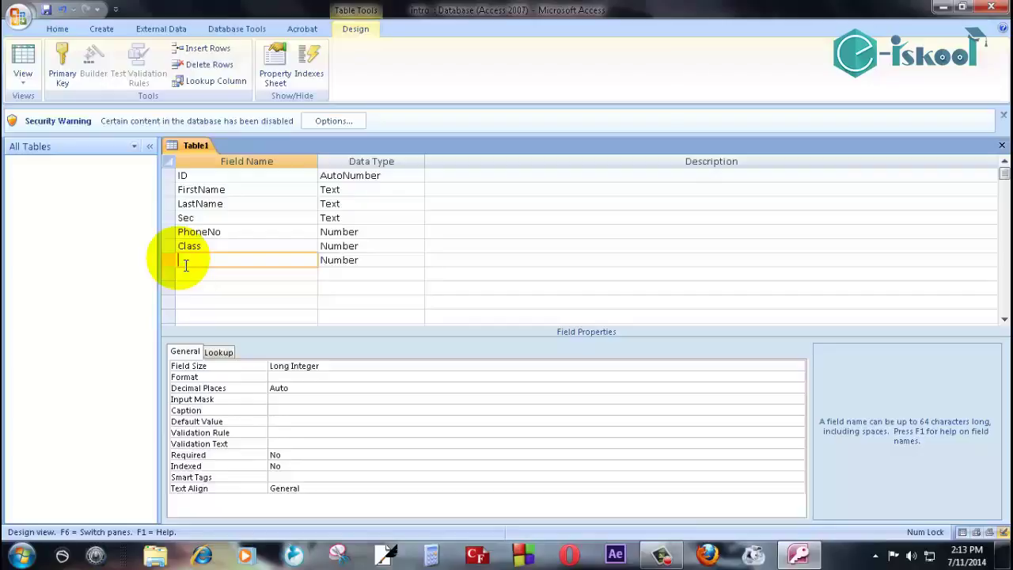
type("EmailId")
left_click(378, 263)
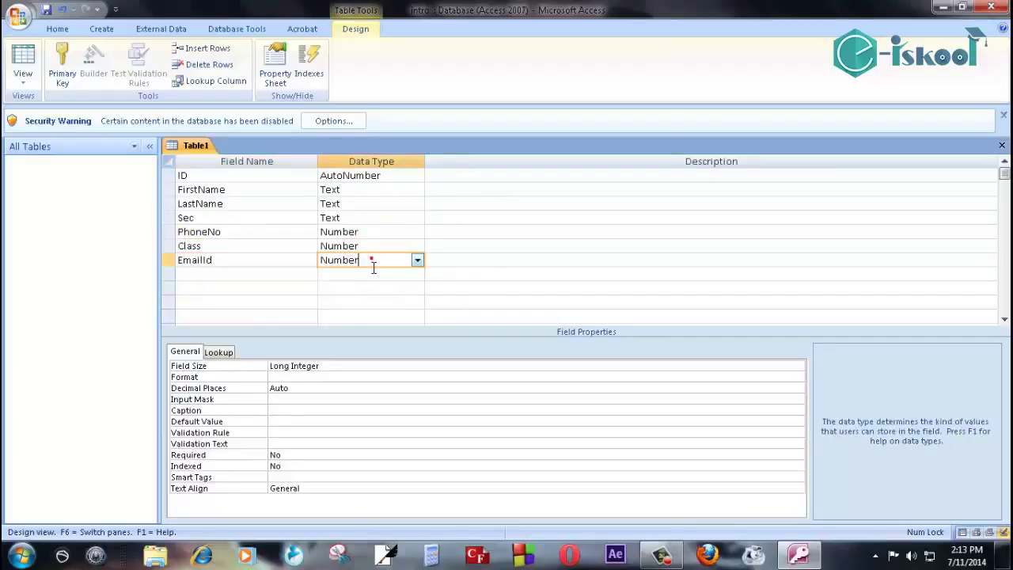
left_click(413, 260)
left_click(345, 387)
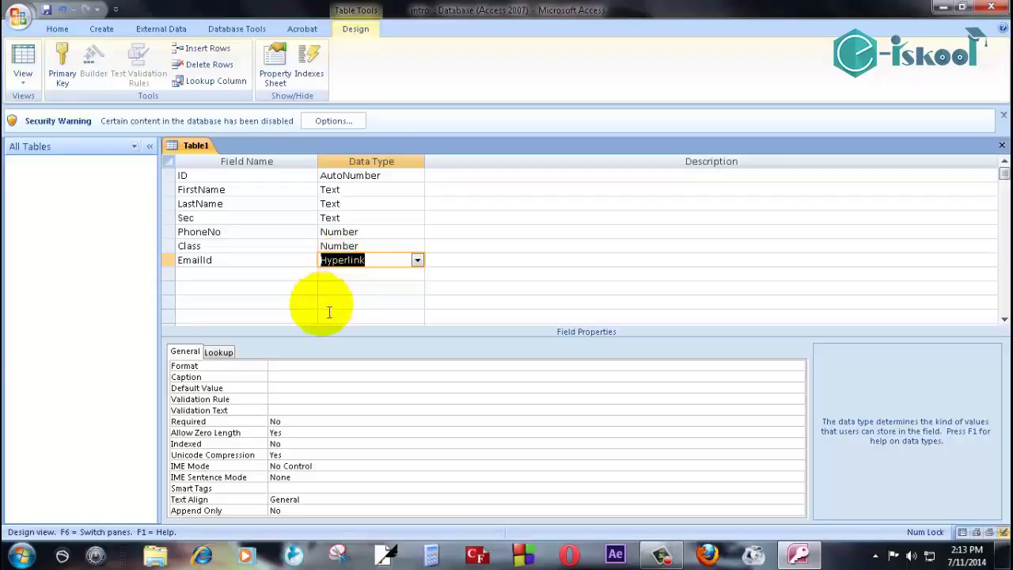
Add a final field named Address, keeping the default Text data type.
left_click(200, 277)
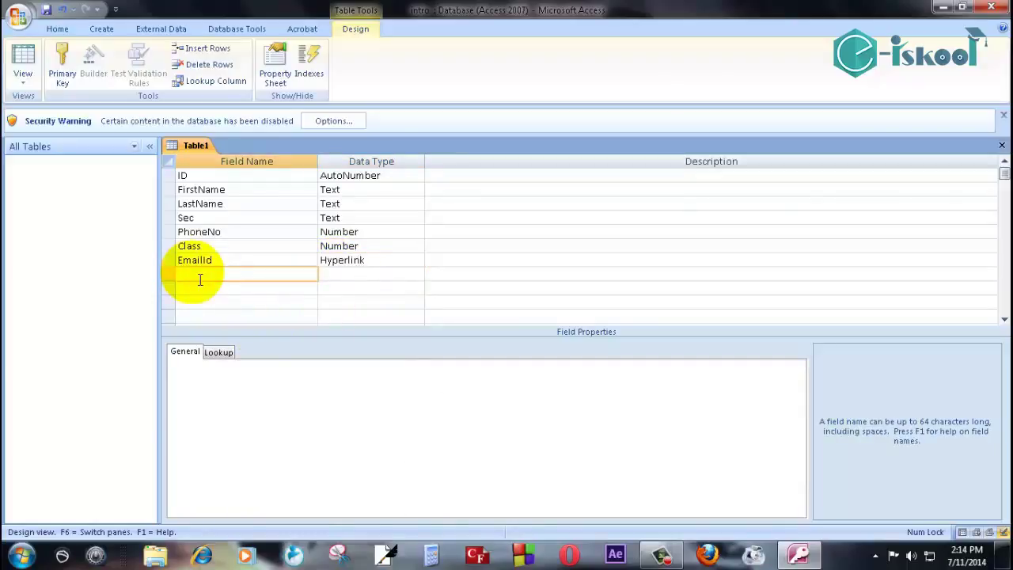
type("Address")
key("Tab")
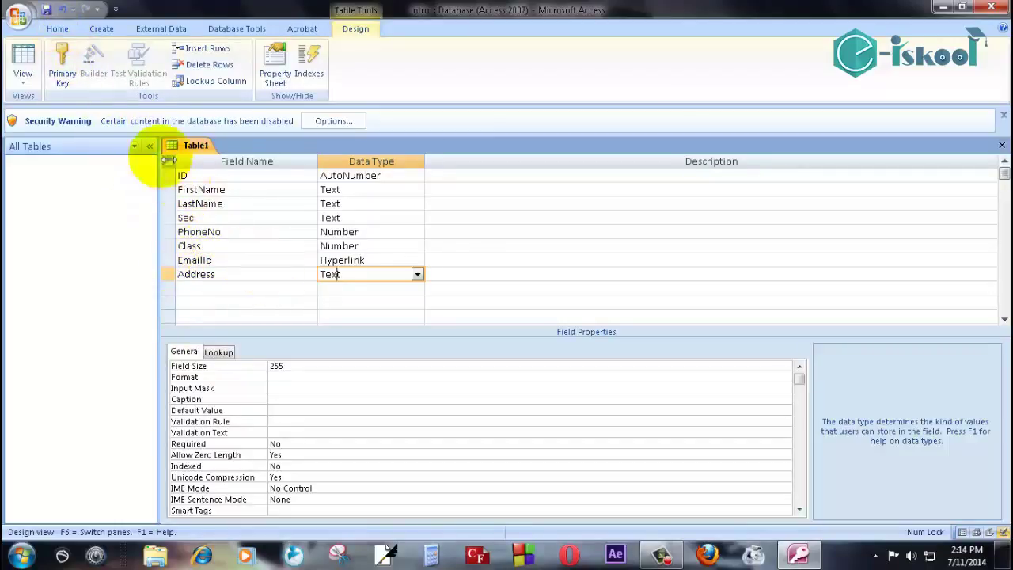
Save Table1 under the name StudentInfoT, answering No to the primary key prompt.
left_click(46, 13)
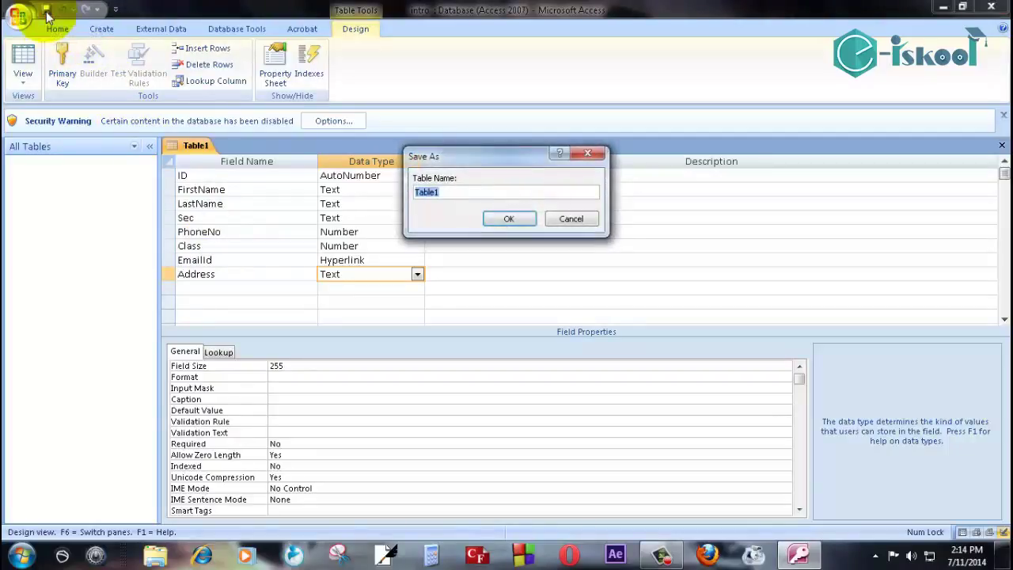
left_click(451, 195)
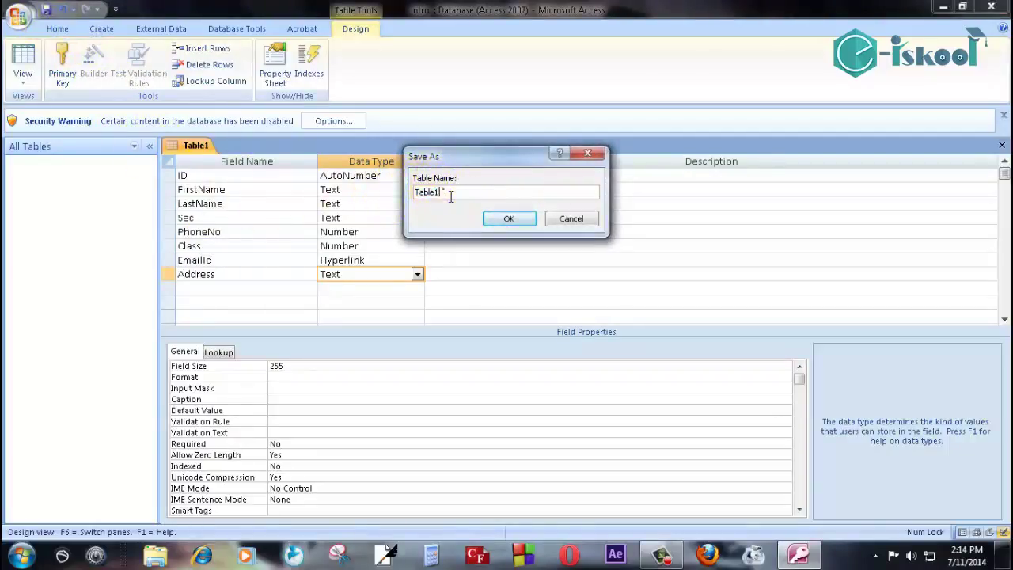
double_click(444, 192)
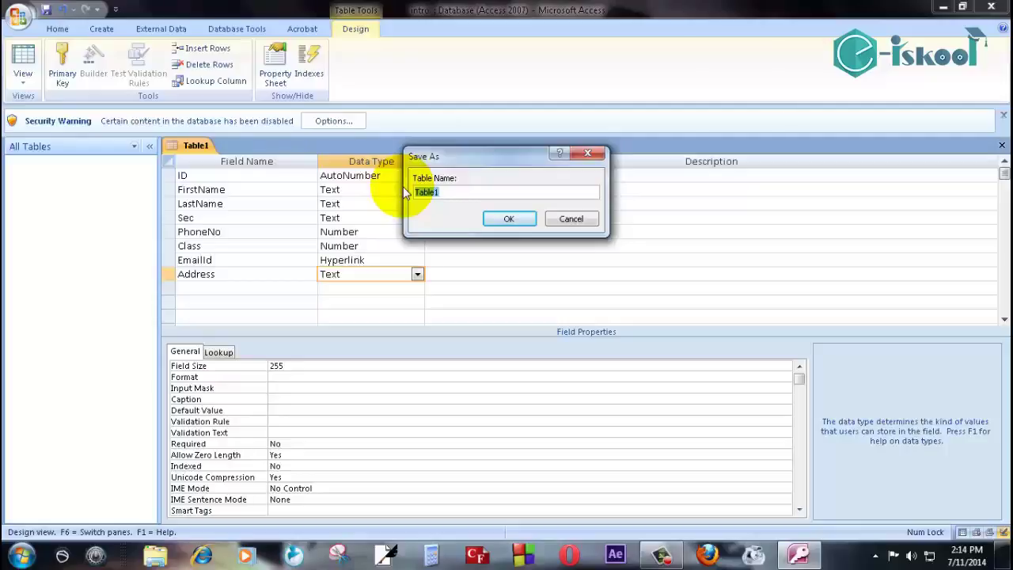
type("S")
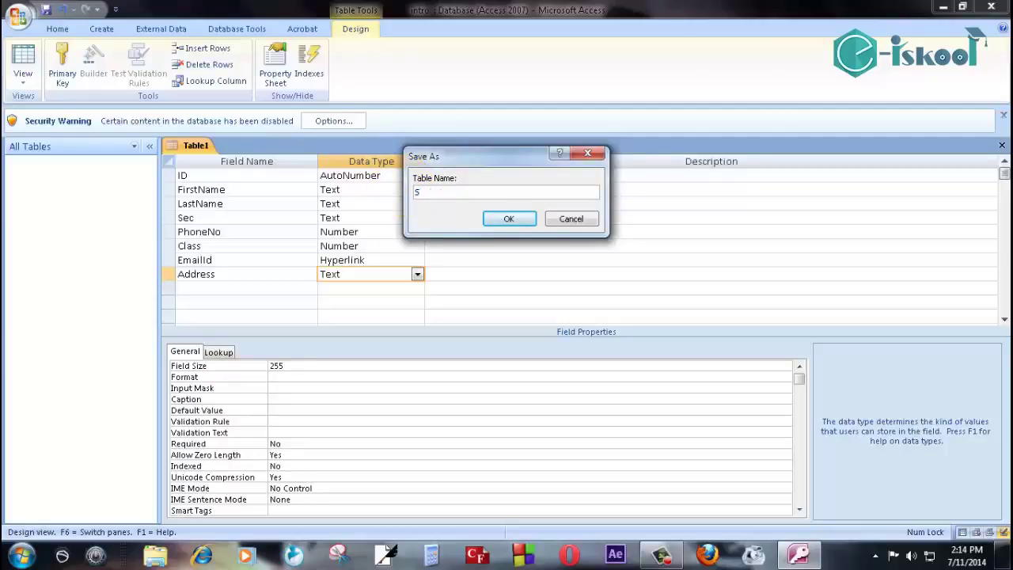
type("tudentInfoT")
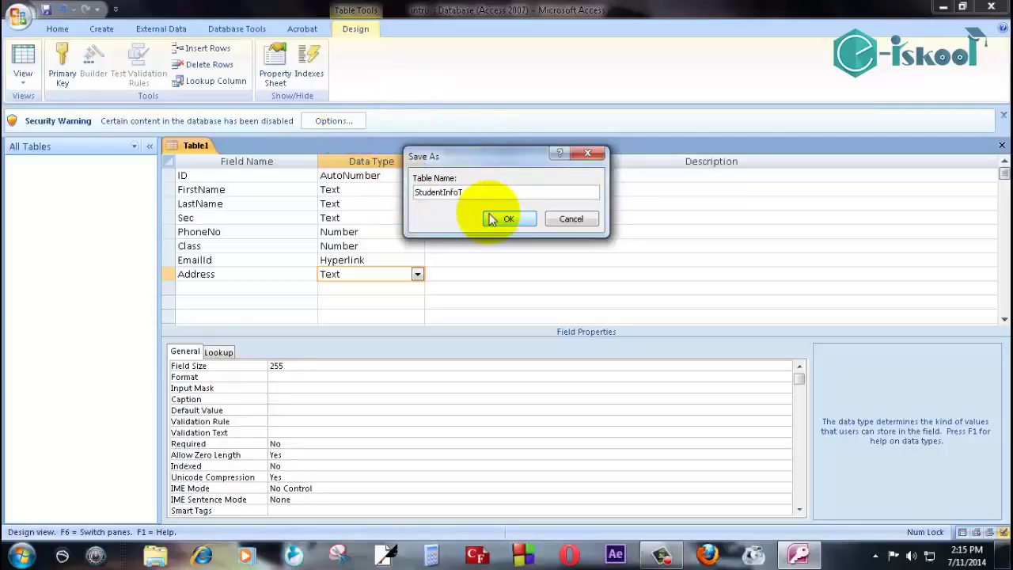
left_click(491, 219)
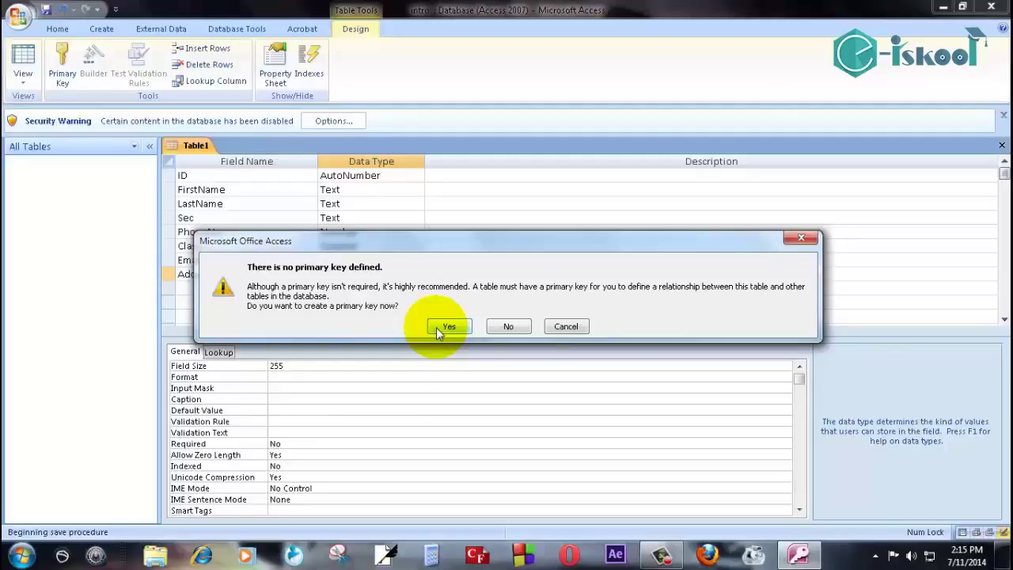
left_click(491, 329)
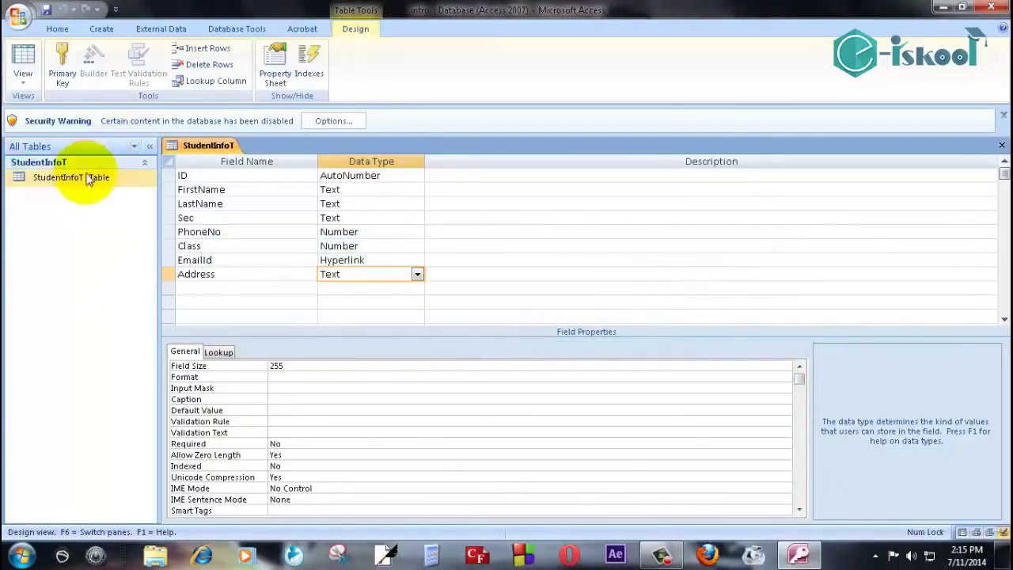
Enter the first student's first name and last name in record 1, fixing a mistyped last name.
left_click(31, 63)
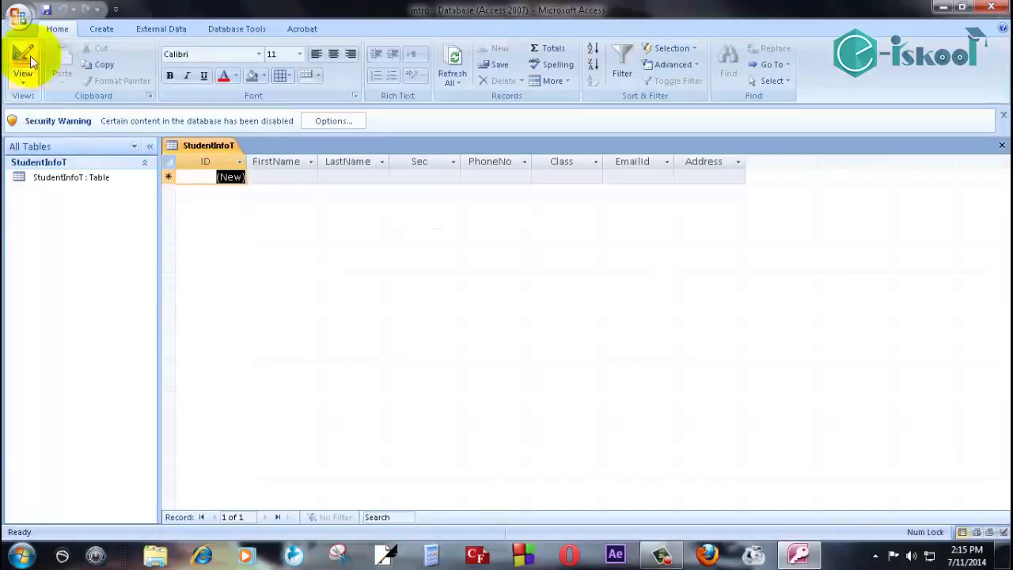
left_click(283, 183)
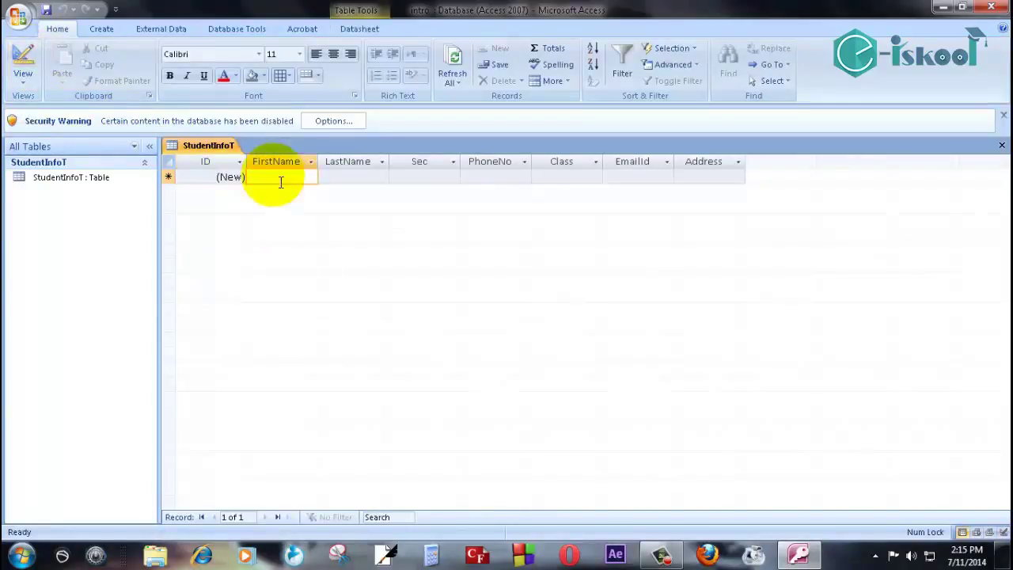
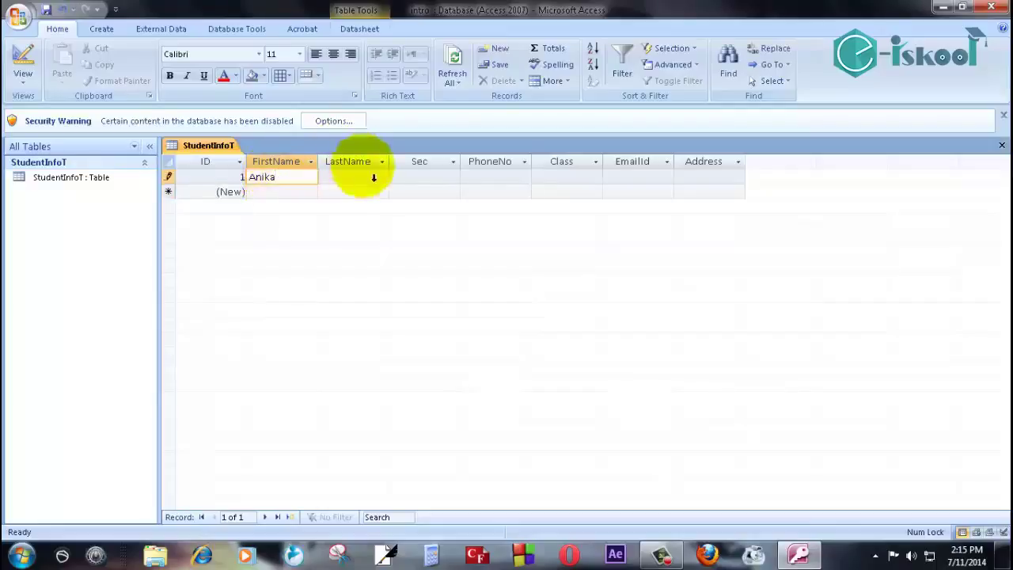
left_click(369, 182)
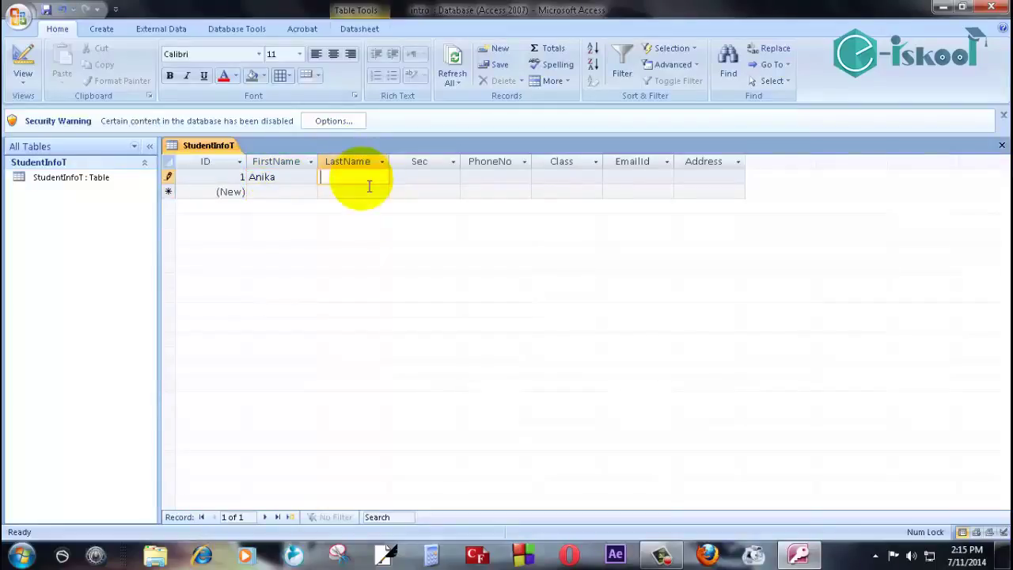
type("MAN")
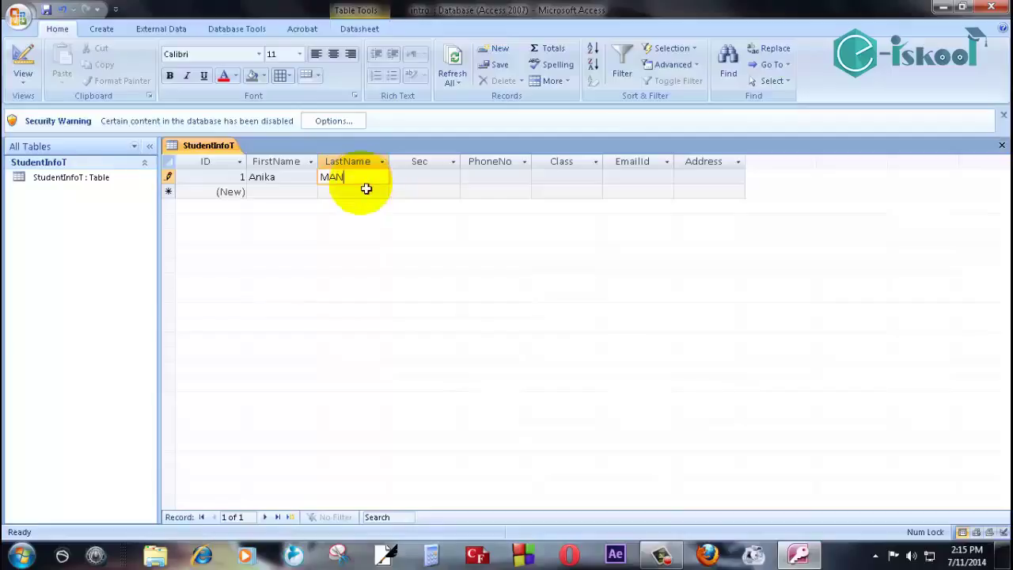
key("BackSpace")
key("BackSpace")
key("BackSpace")
Set record 1's Sec to A and enter the student's phone number, correcting its trailing digits.
left_click(443, 181)
type("A")
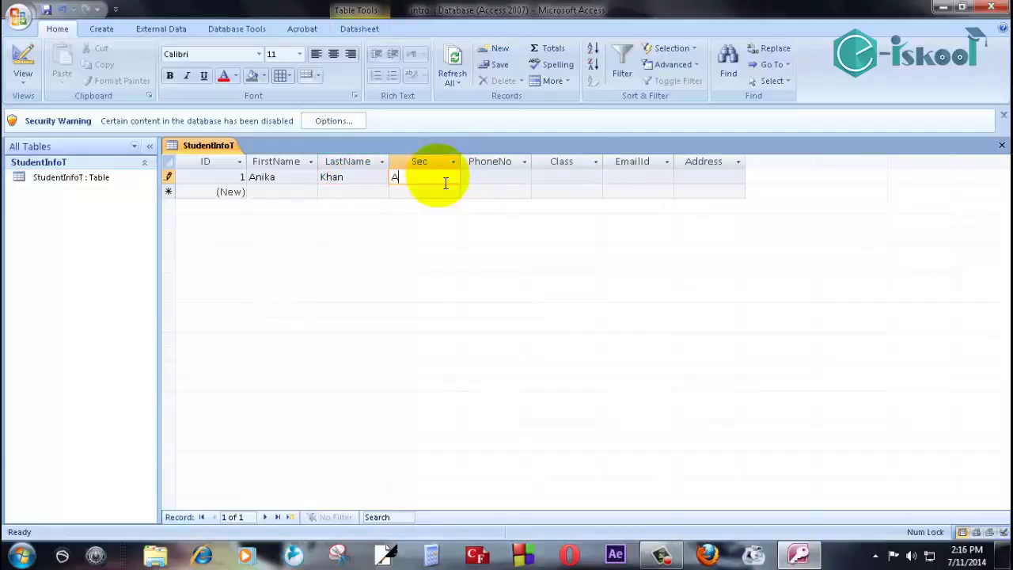
left_click(510, 176)
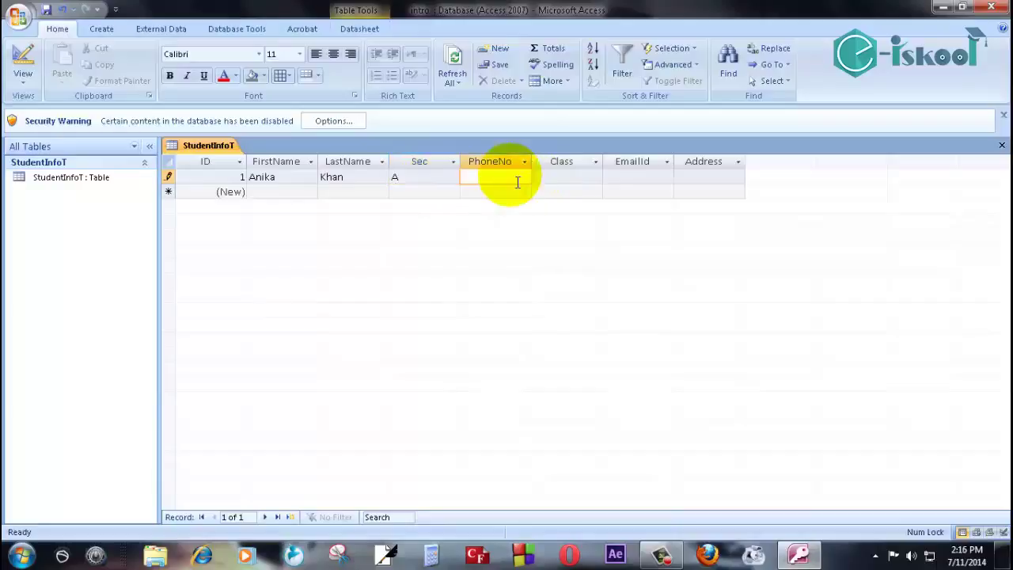
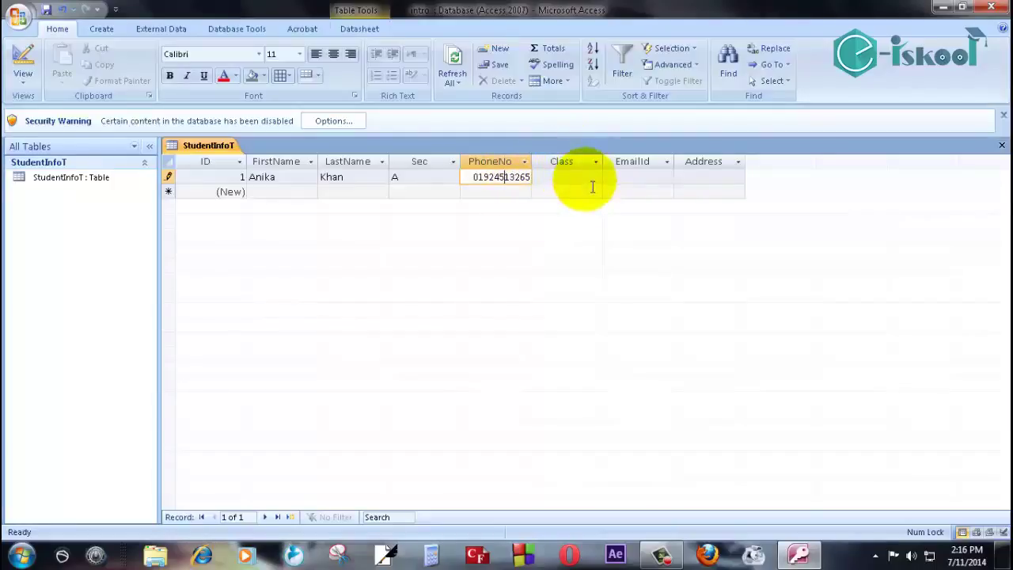
Fill record 1's Class with 12, then add the student's e-mail and address.
key("Tab")
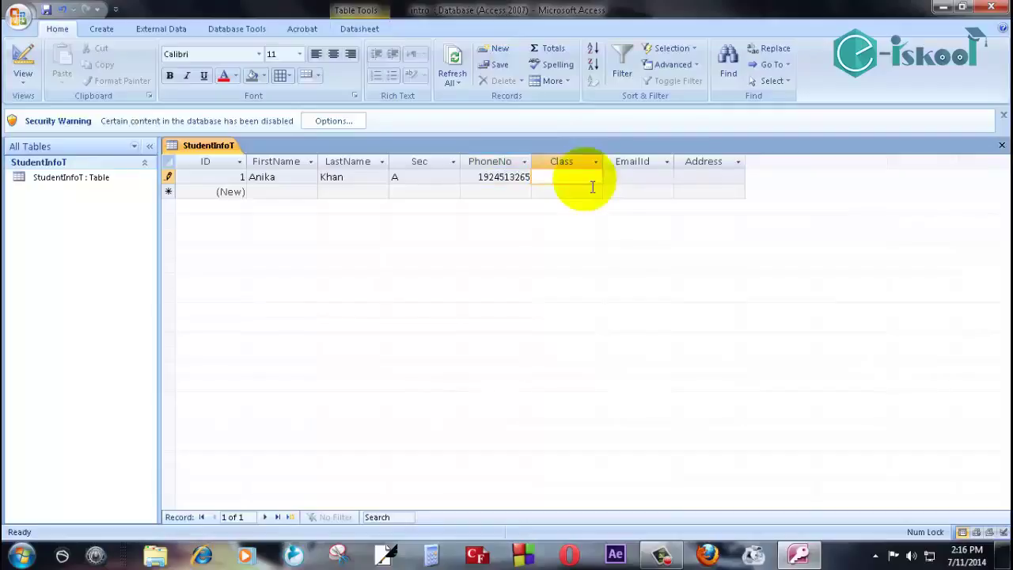
type("12")
key("Tab")
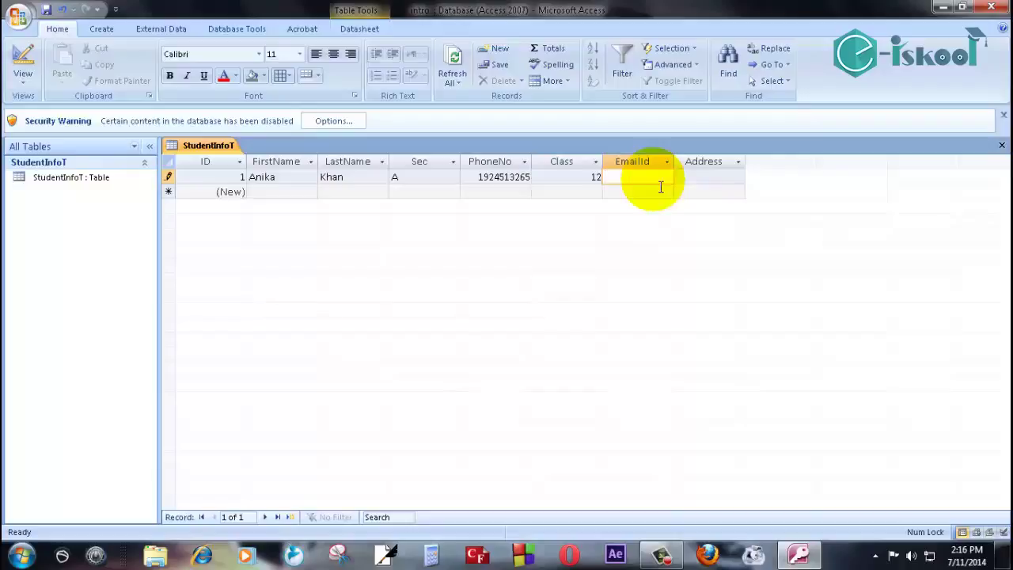
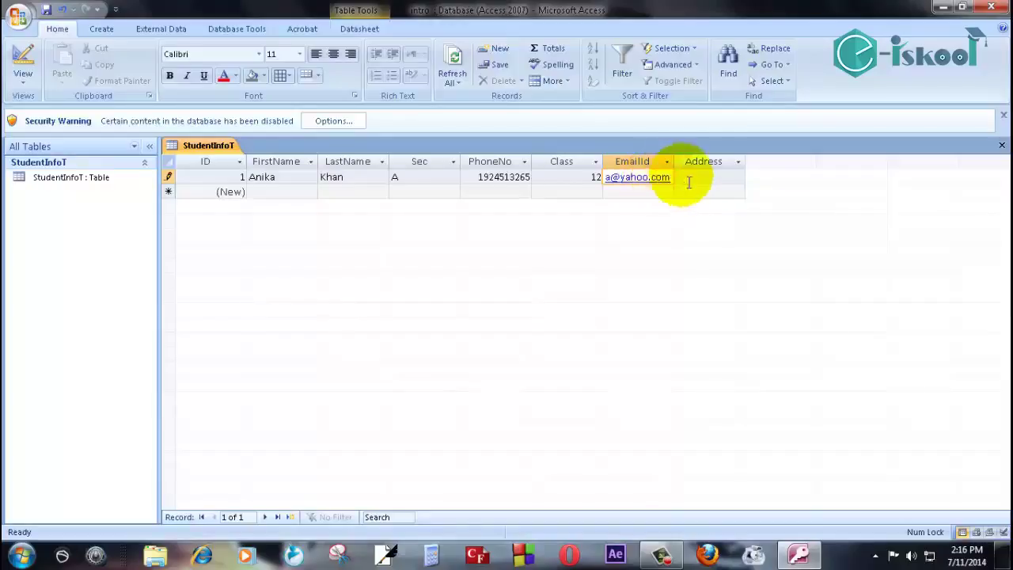
type("Shantibagh")
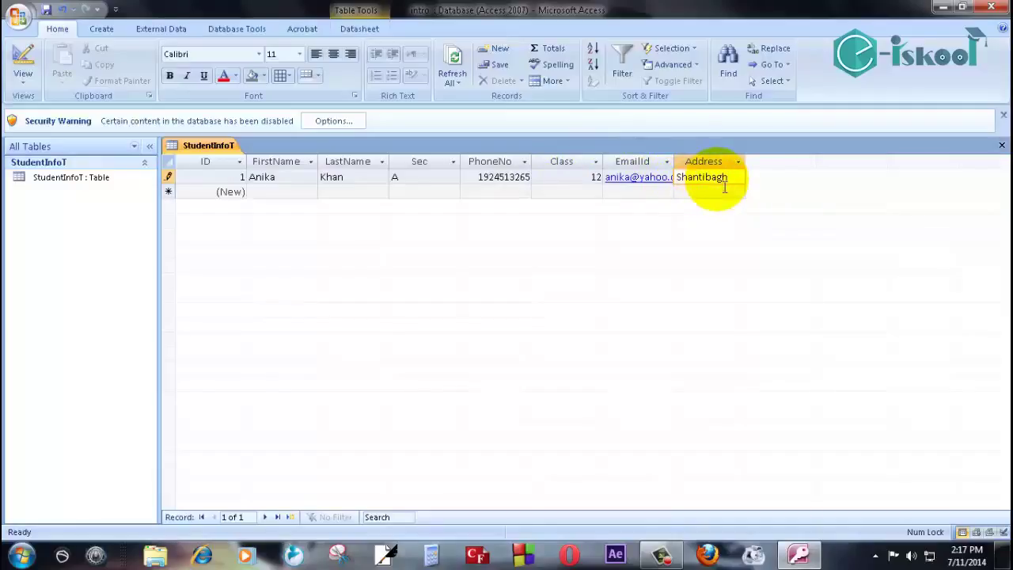
Start a second record with the student's first and last name and Sec B.
left_click(284, 192)
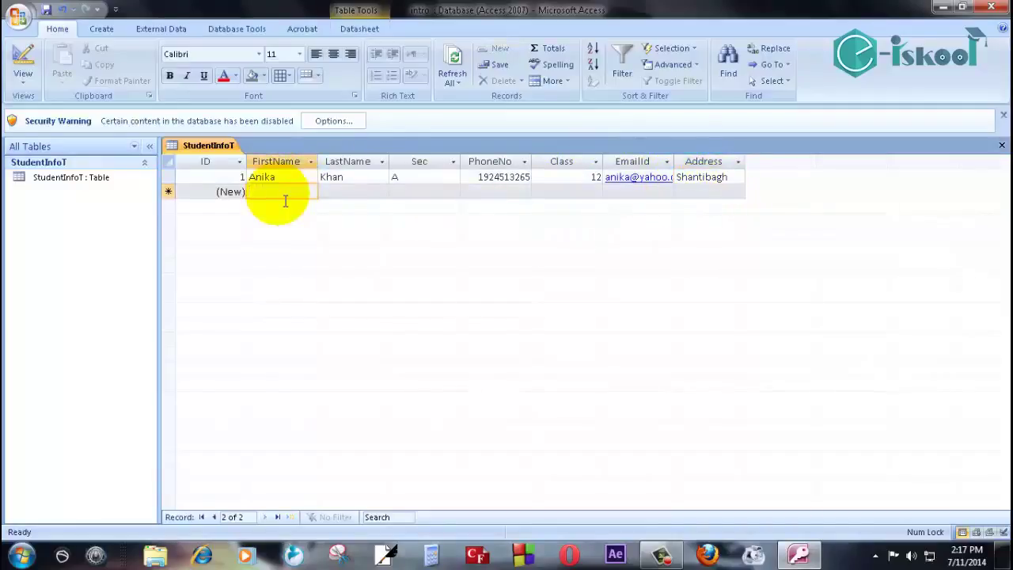
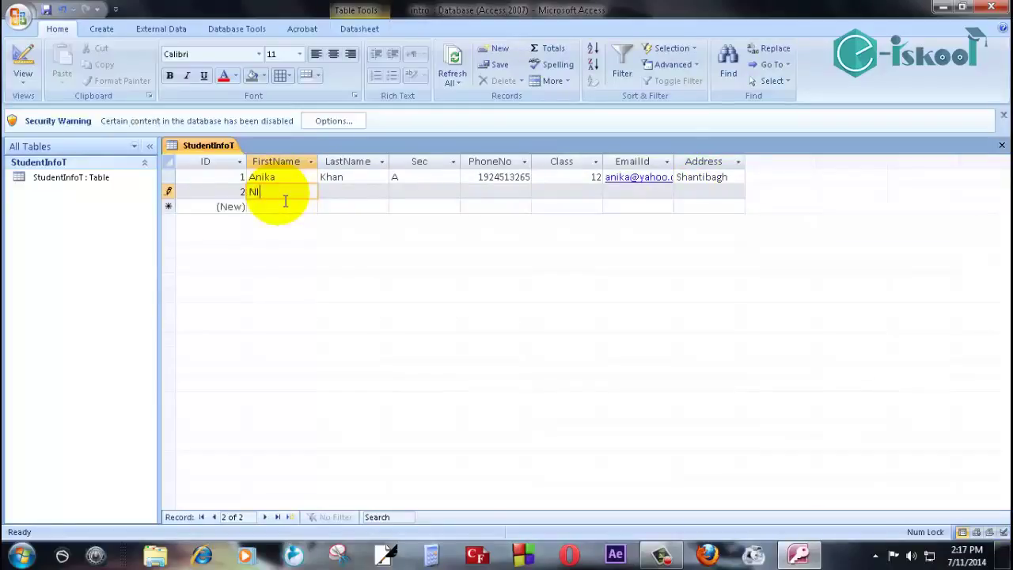
key("Tab")
key("Tab")
type("B")
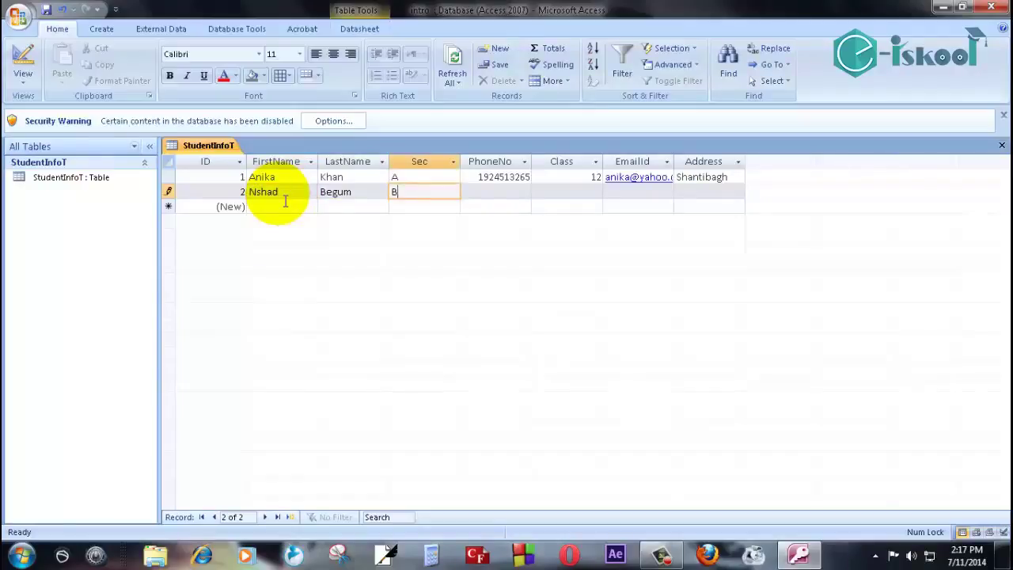
key("Tab")
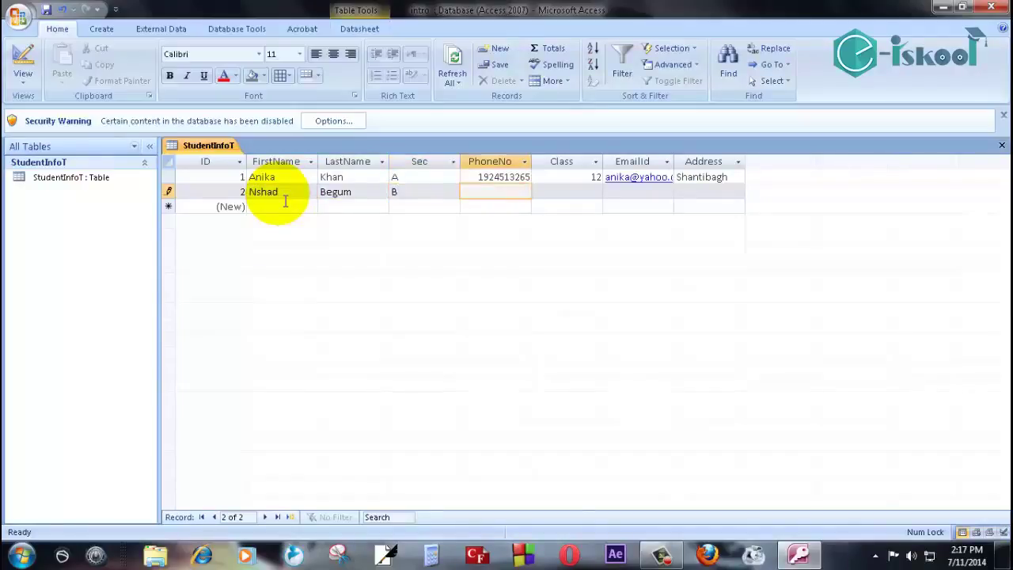
Enter the second student's phone number, Class 12 and e-mail address.
left_click(592, 198)
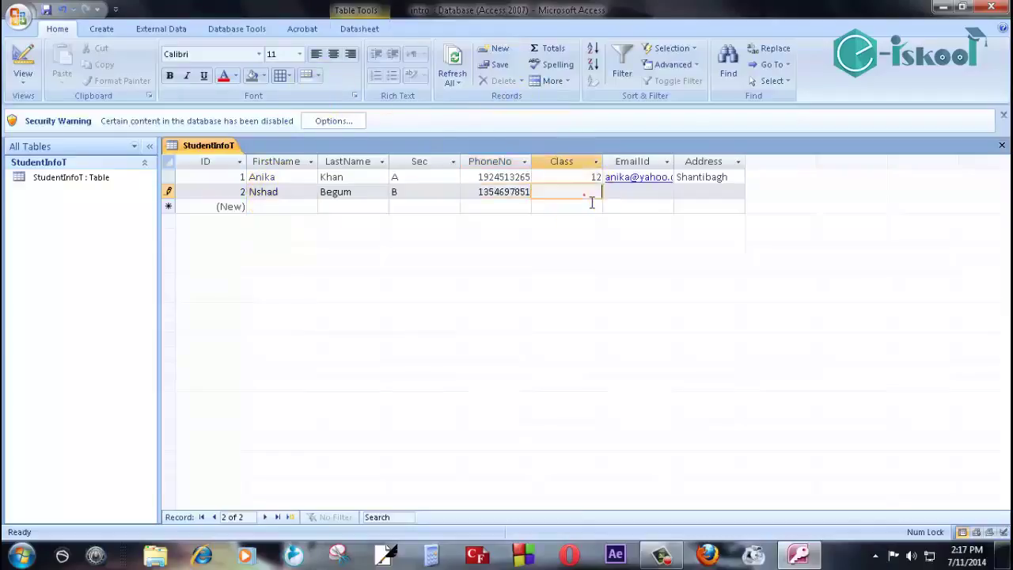
type("12")
left_click(640, 196)
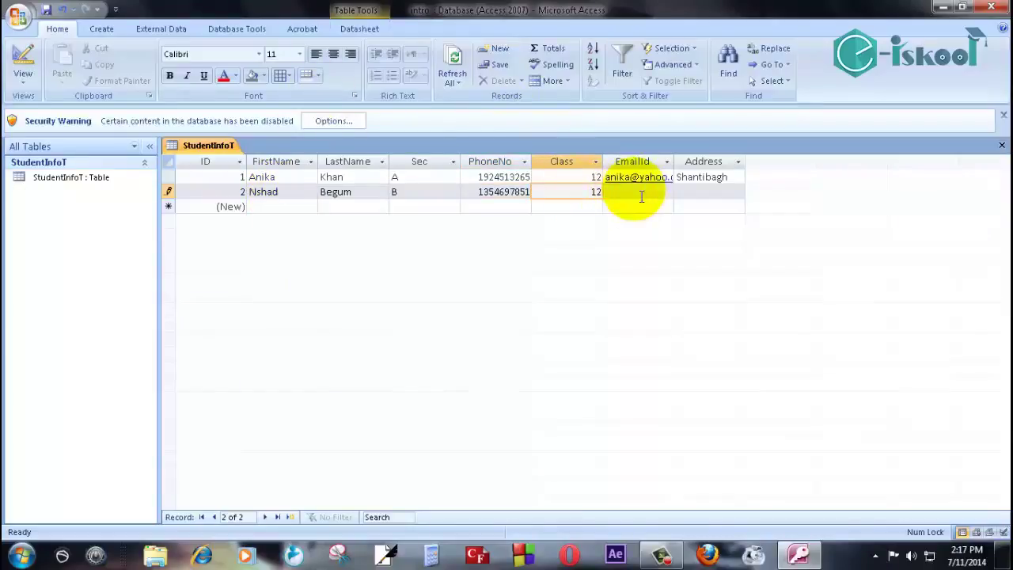
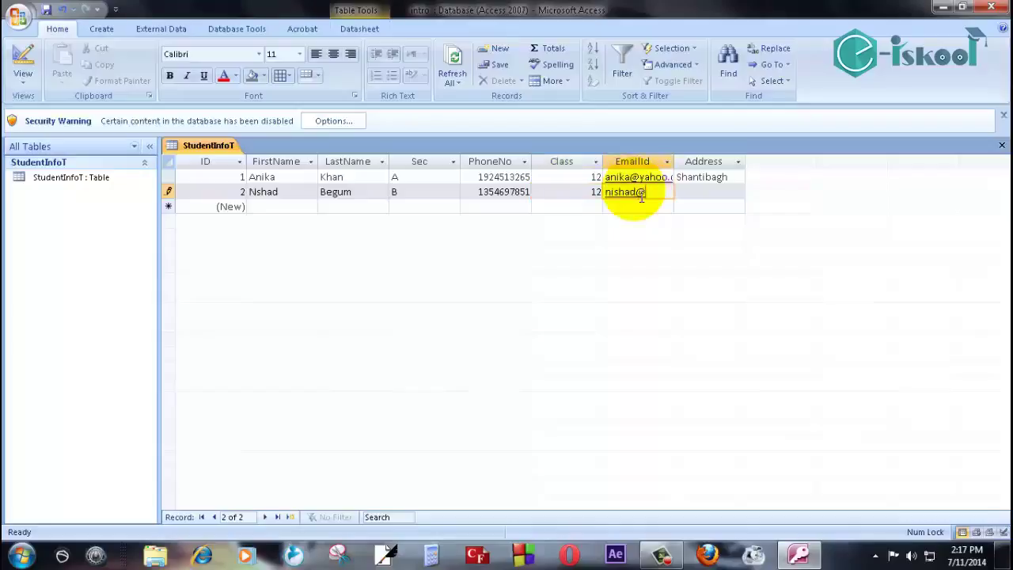
Enter the second student's address and save the StudentInfoT table.
left_click(715, 198)
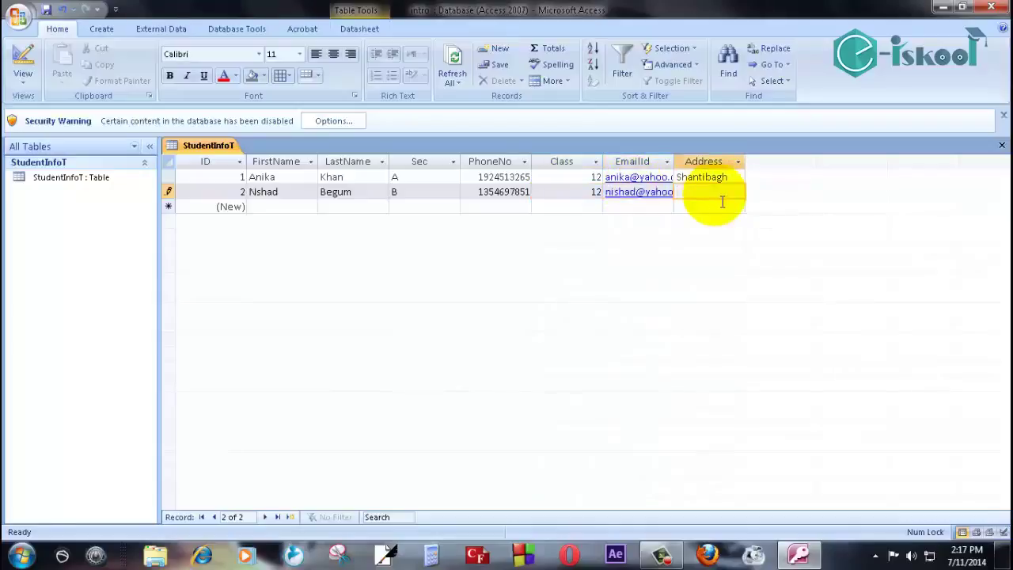
type("Malibugh")
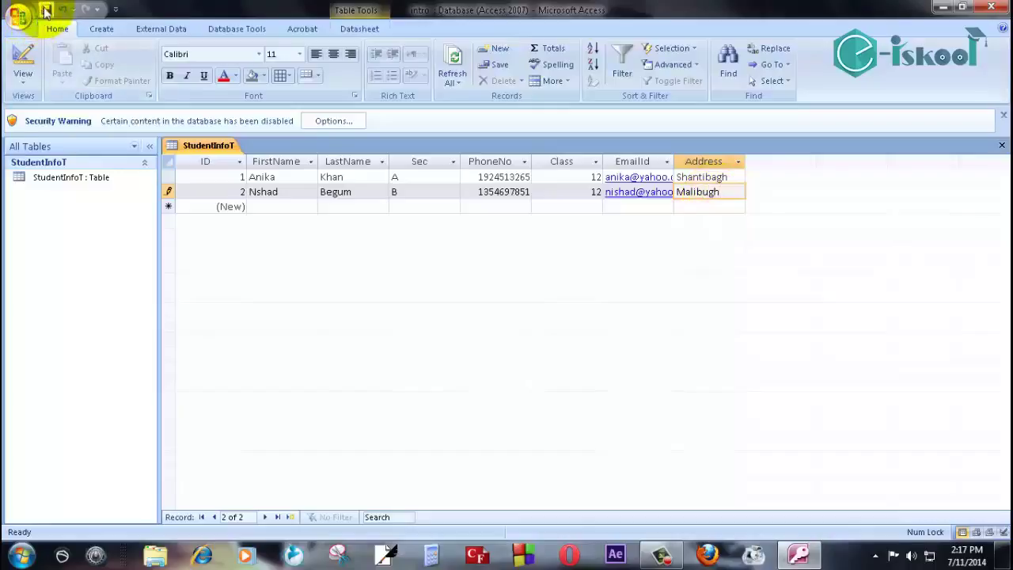
left_click(45, 11)
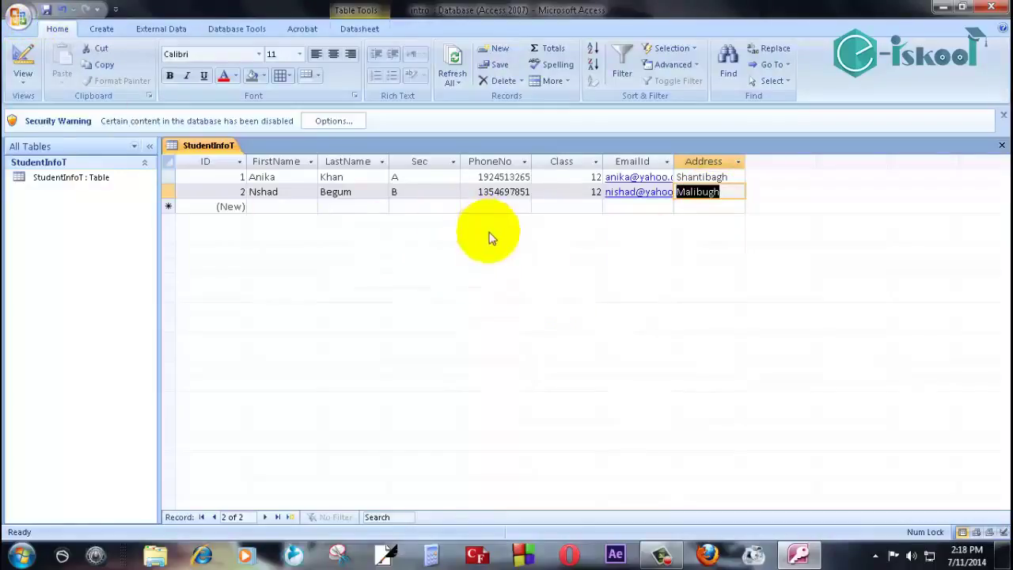